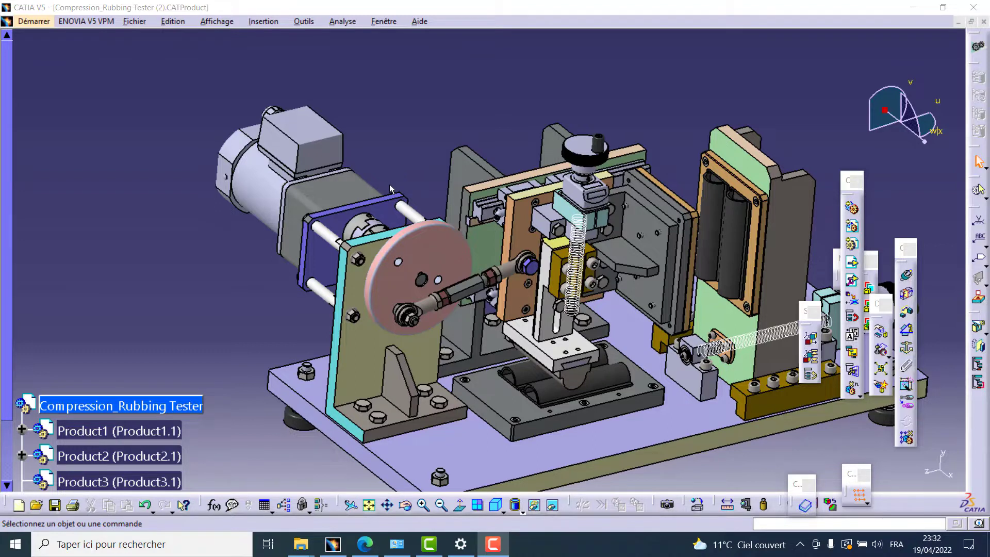
Try to switch to the DMU Kinematics workbench
{"action": "middle_click_drag", "start_coordinate": [359, 273], "coordinate": [456, 212]}
{"action": "left_click", "coordinate": [34, 22]}
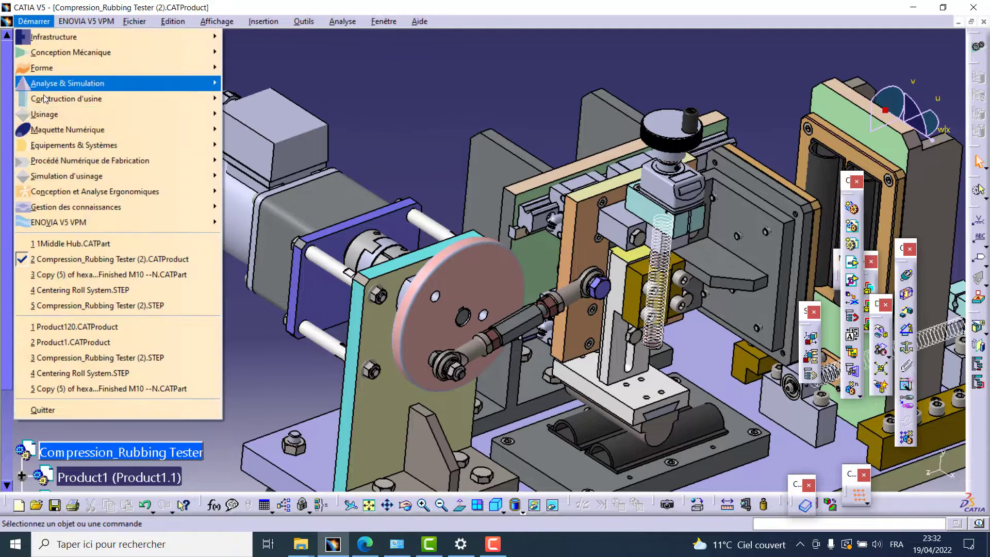
{"action": "mouse_move", "coordinate": [82, 132]}
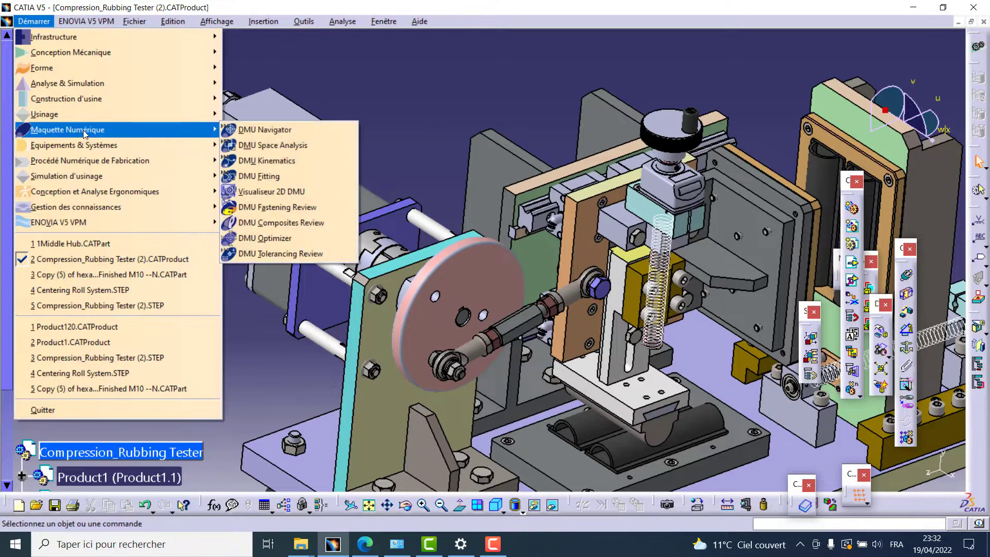
{"action": "left_click", "coordinate": [298, 161]}
Examine the tester's motor, eccentric disc, connecting rod and spring-loaded slide, along with the subassemblies in the specification tree
{"action": "middle_click_drag", "start_coordinate": [489, 294], "coordinate": [309, 211]}
{"action": "middle_click_drag", "start_coordinate": [537, 255], "coordinate": [539, 283]}
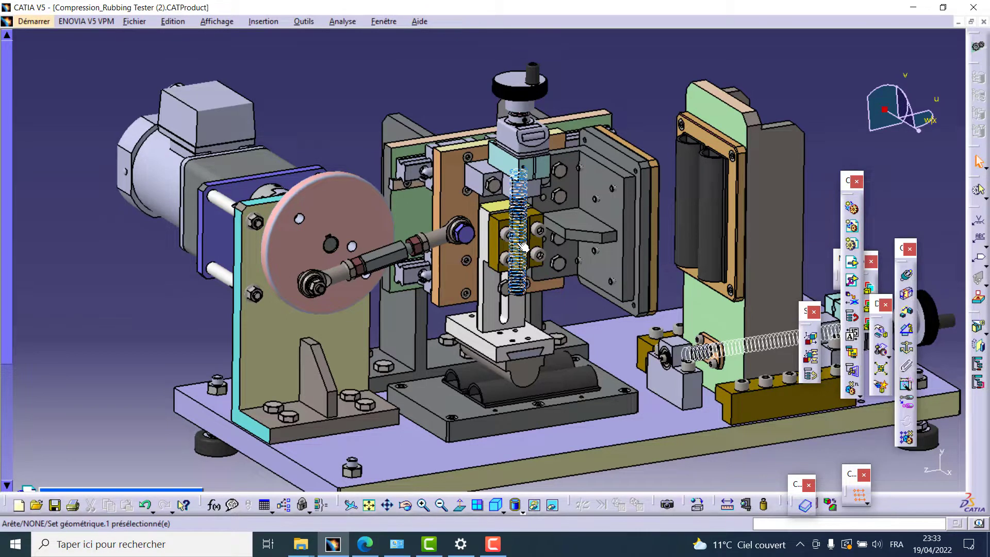
{"action": "middle_click_drag", "start_coordinate": [517, 241], "coordinate": [357, 258]}
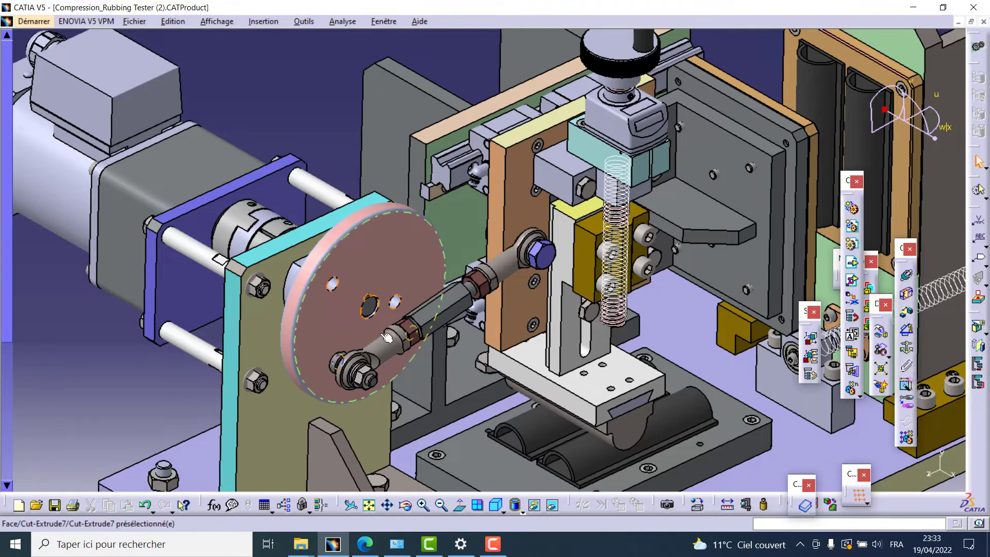
{"action": "middle_click_drag", "start_coordinate": [520, 221], "coordinate": [567, 217]}
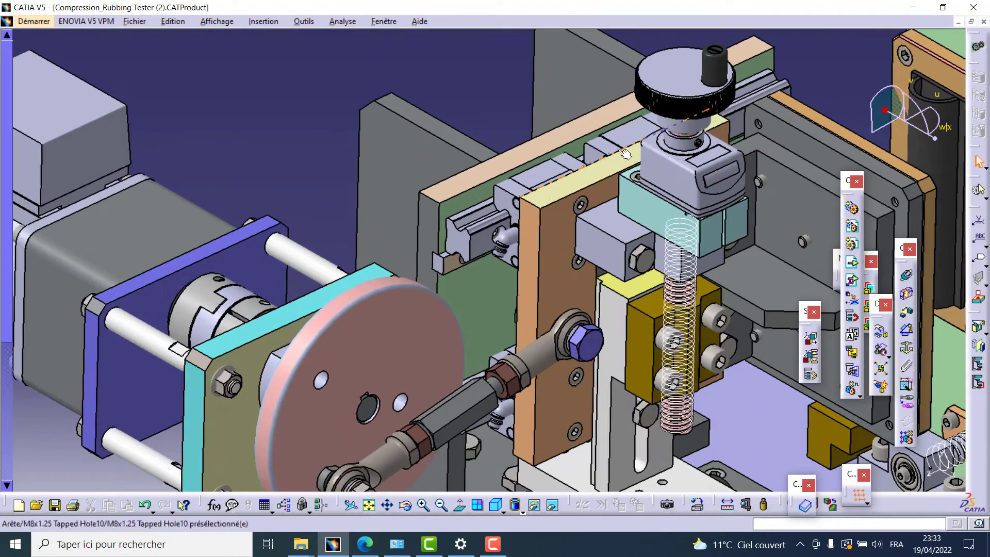
{"action": "middle_click_drag", "start_coordinate": [581, 282], "coordinate": [433, 335]}
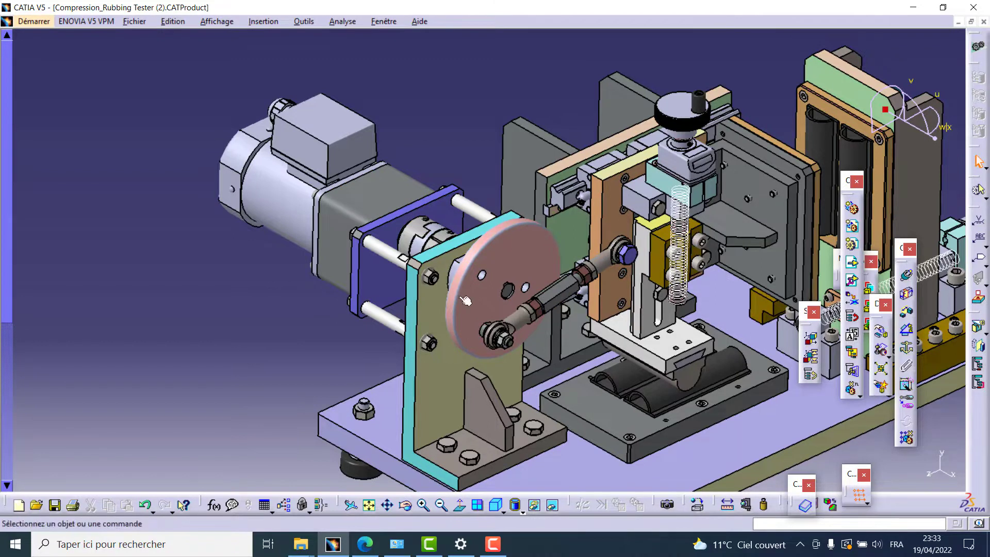
{"action": "scroll", "coordinate": [229, 309], "scroll_direction": "down", "scroll_amount": 4}
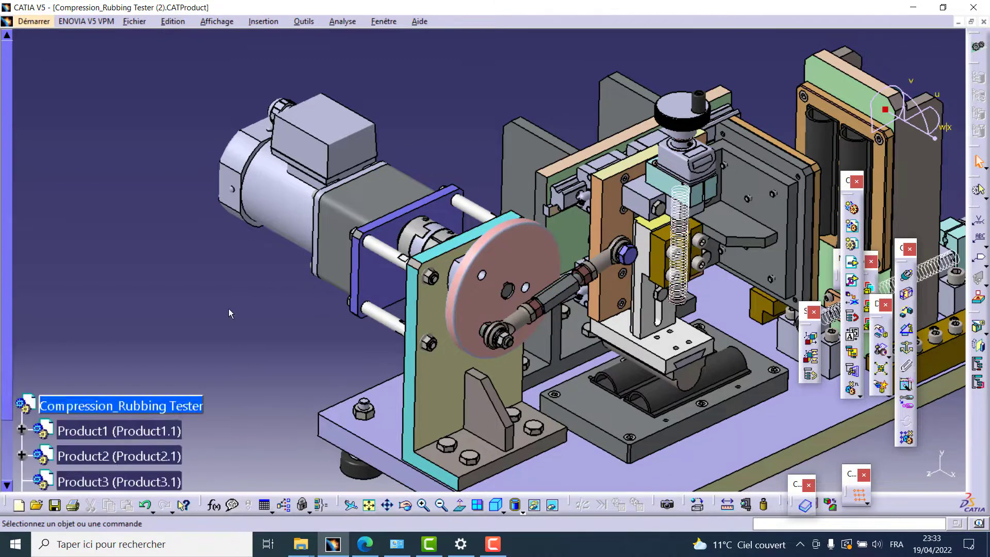
{"action": "scroll", "coordinate": [228, 308], "scroll_direction": "down", "scroll_amount": 3}
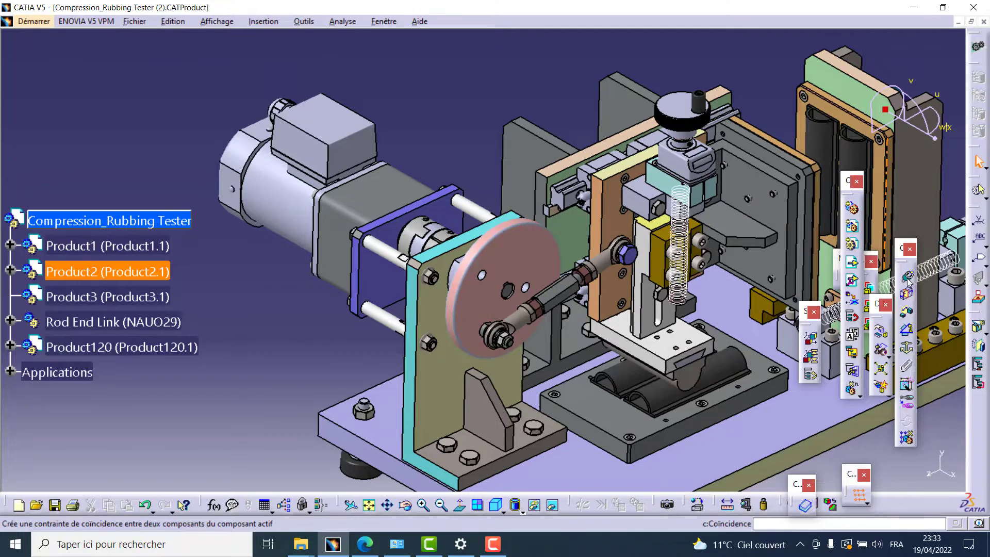
{"action": "middle_click_drag", "start_coordinate": [481, 274], "coordinate": [475, 160], "text": "ctrl"}
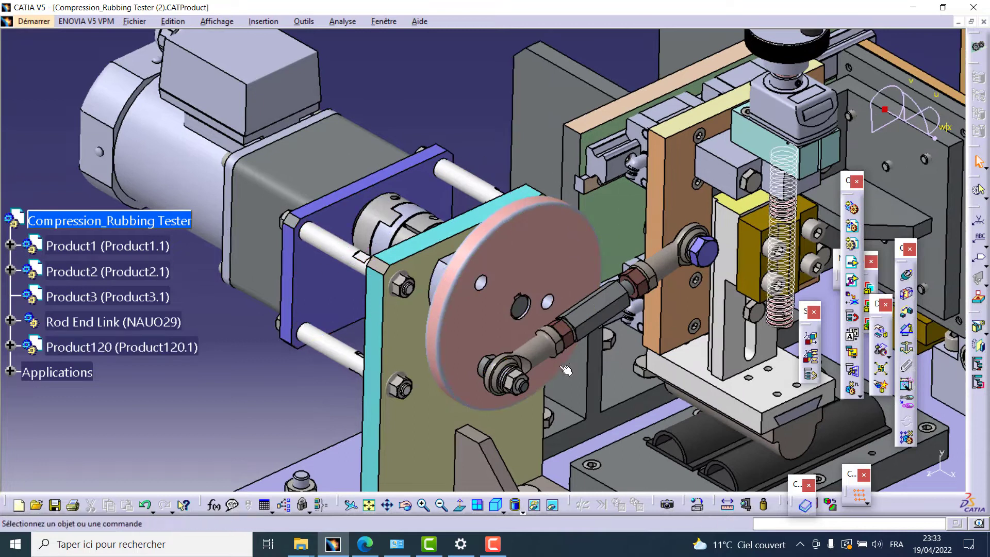
{"action": "left_click", "coordinate": [21, 24]}
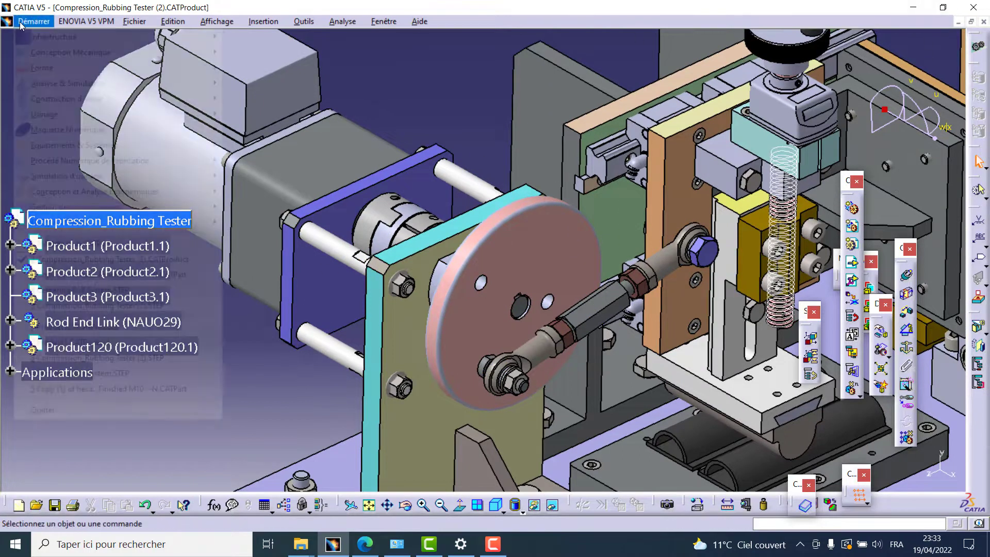
{"action": "mouse_move", "coordinate": [95, 53]}
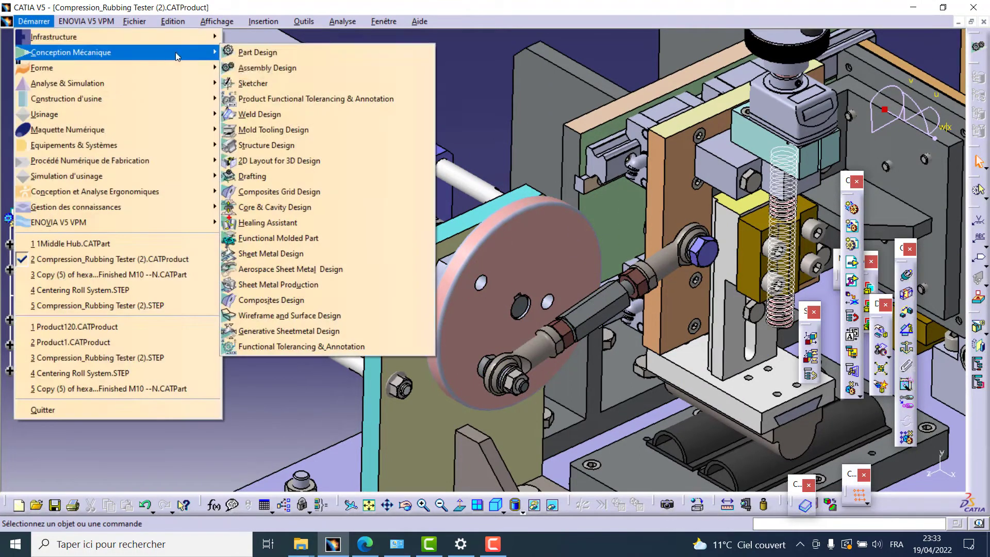
{"action": "left_click", "coordinate": [482, 86]}
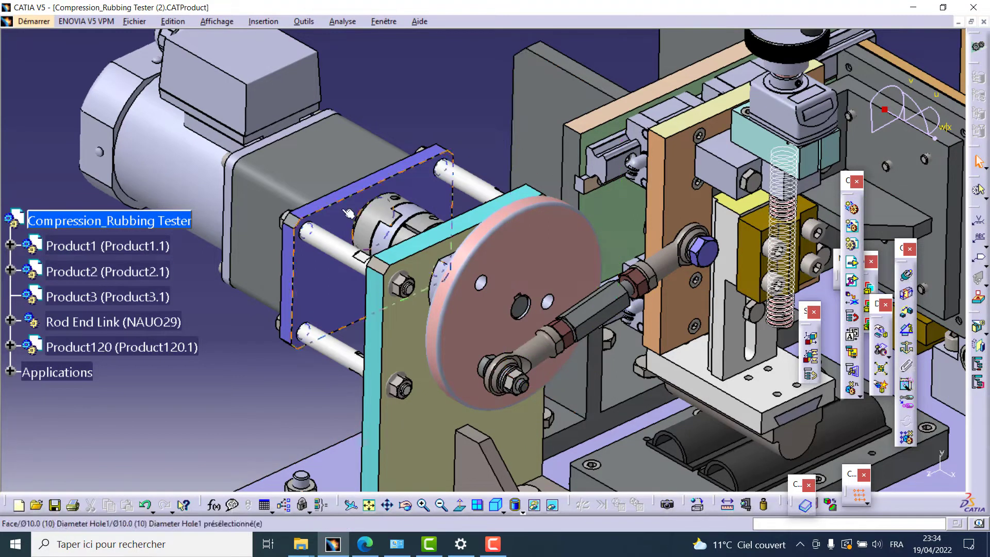
Switch to the DMU Kinematics workbench
{"action": "left_click", "coordinate": [28, 24]}
{"action": "mouse_move", "coordinate": [123, 129]}
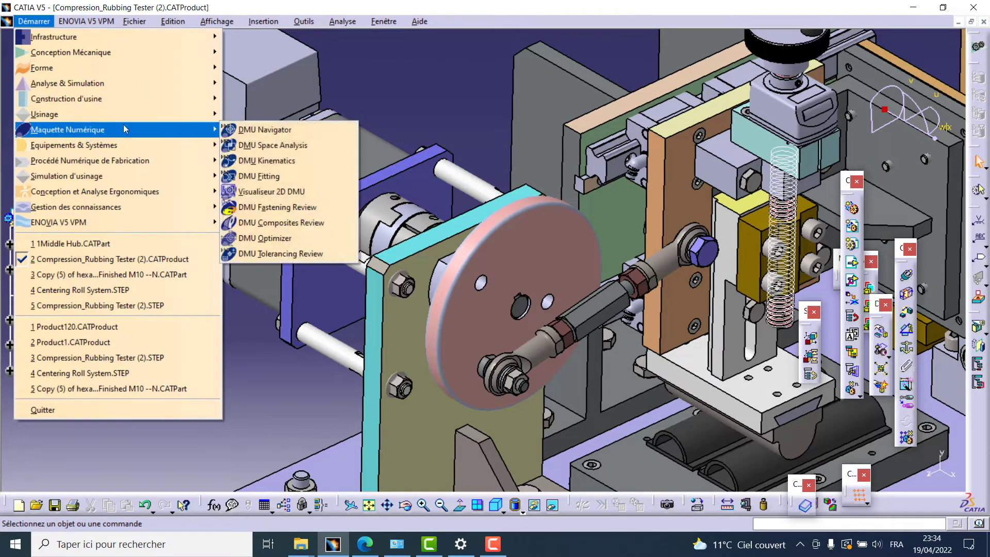
{"action": "left_click", "coordinate": [273, 160]}
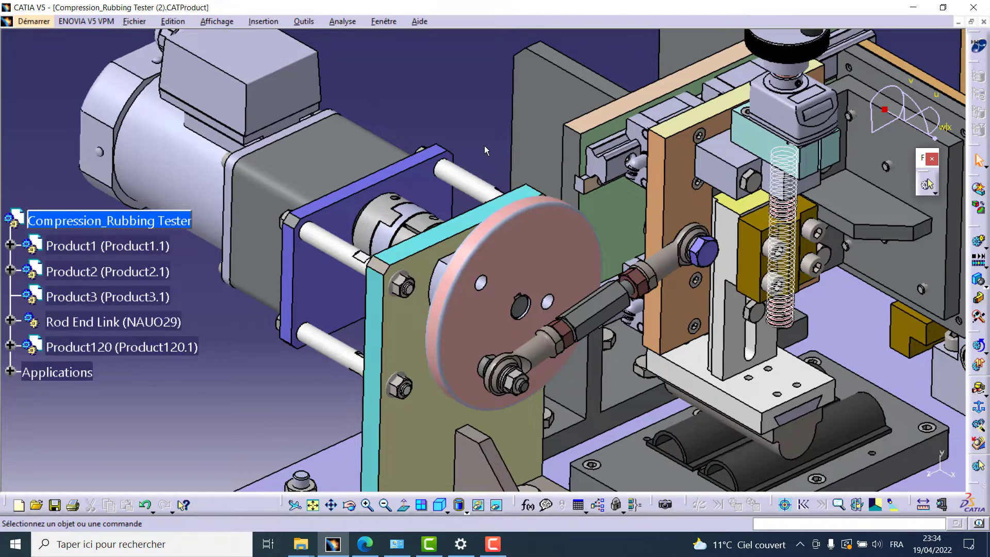
Examine the motor coupling, the eccentric disc with its rod end, and the linear guide behind the slide plate
{"action": "middle_click_drag", "start_coordinate": [454, 257], "coordinate": [277, 307]}
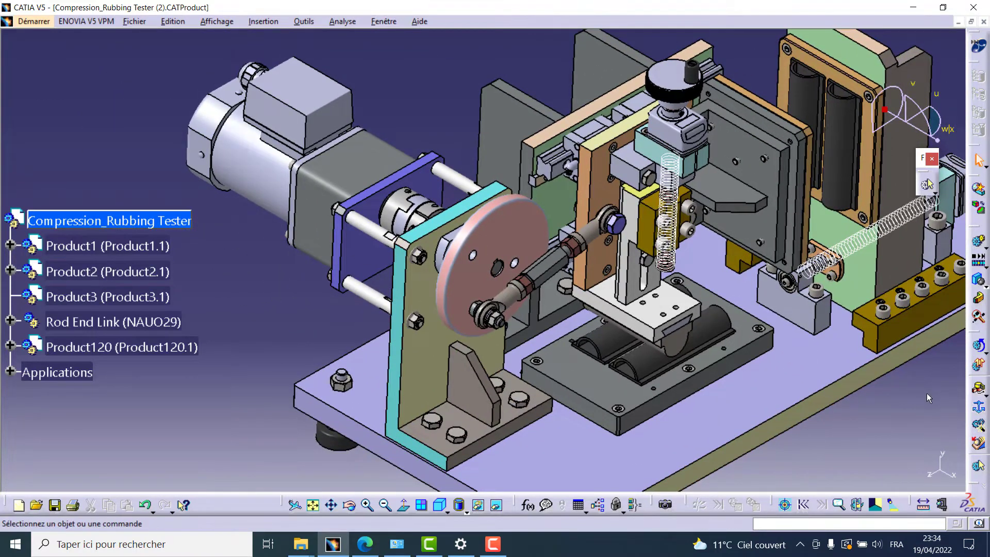
{"action": "middle_click_drag", "start_coordinate": [663, 315], "coordinate": [570, 215]}
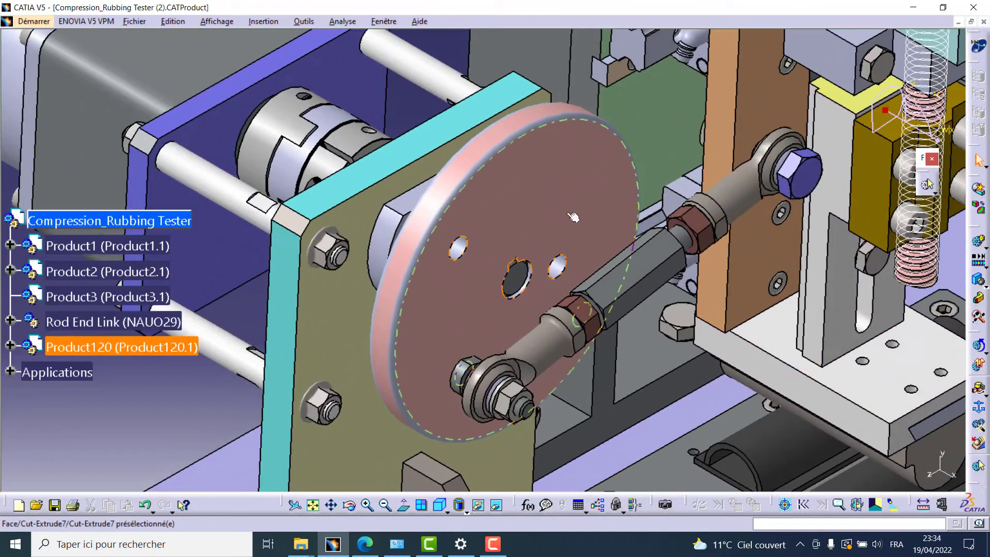
{"action": "middle_click_drag", "start_coordinate": [411, 243], "coordinate": [584, 343]}
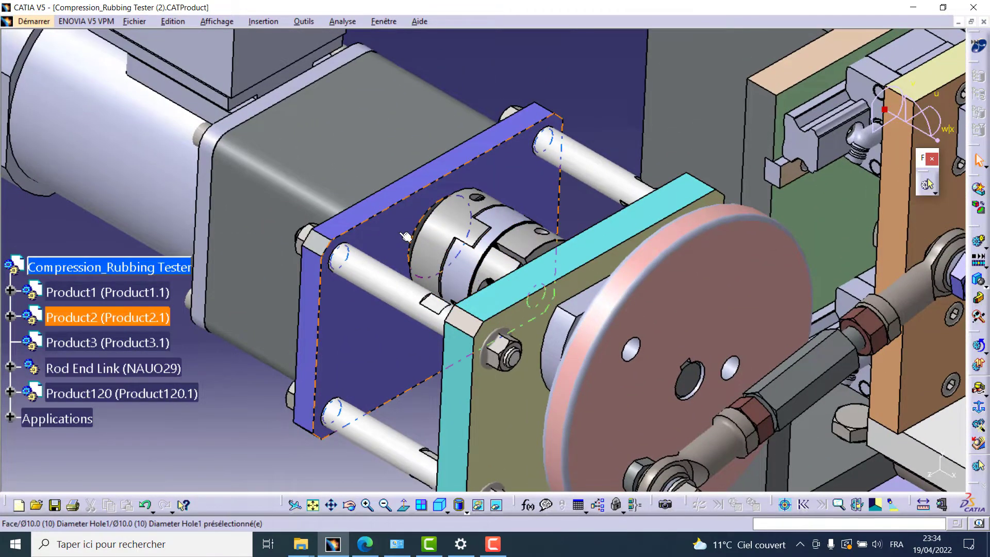
{"action": "middle_click_drag", "start_coordinate": [633, 315], "coordinate": [698, 348]}
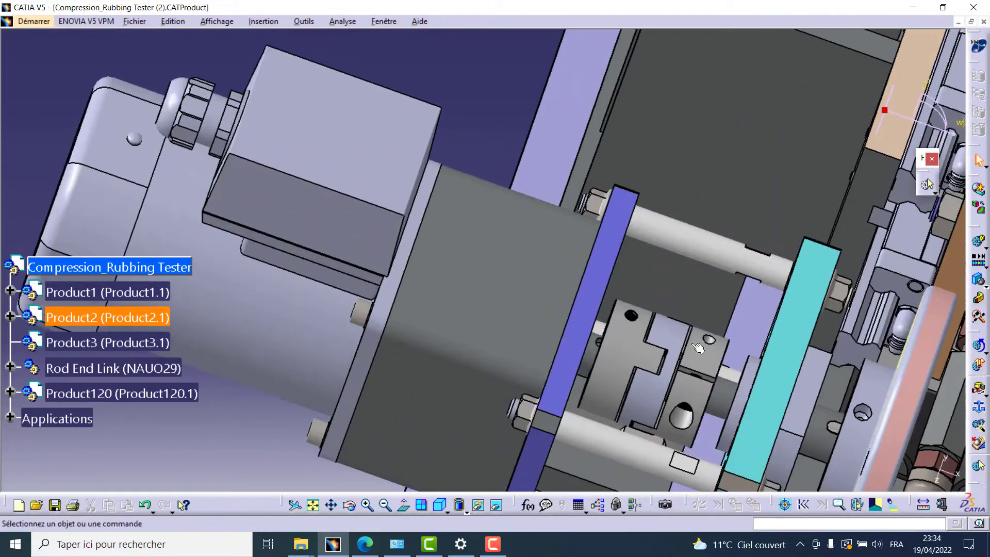
{"action": "middle_click_drag", "start_coordinate": [466, 295], "coordinate": [385, 296]}
{"action": "middle_click_drag", "start_coordinate": [553, 278], "coordinate": [628, 185]}
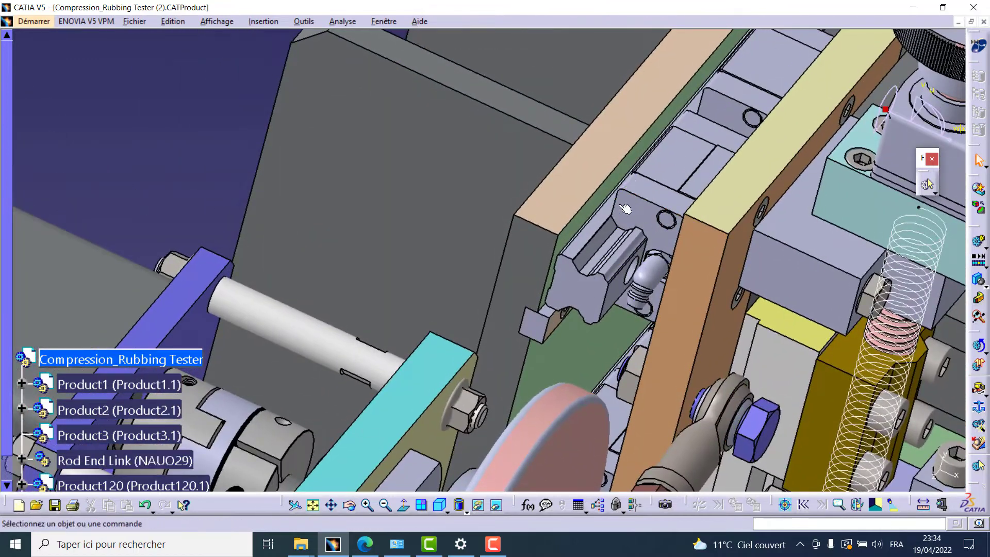
{"action": "scroll", "coordinate": [682, 151], "scroll_direction": "up", "scroll_amount": 1}
{"action": "middle_click_drag", "start_coordinate": [685, 150], "coordinate": [381, 195]}
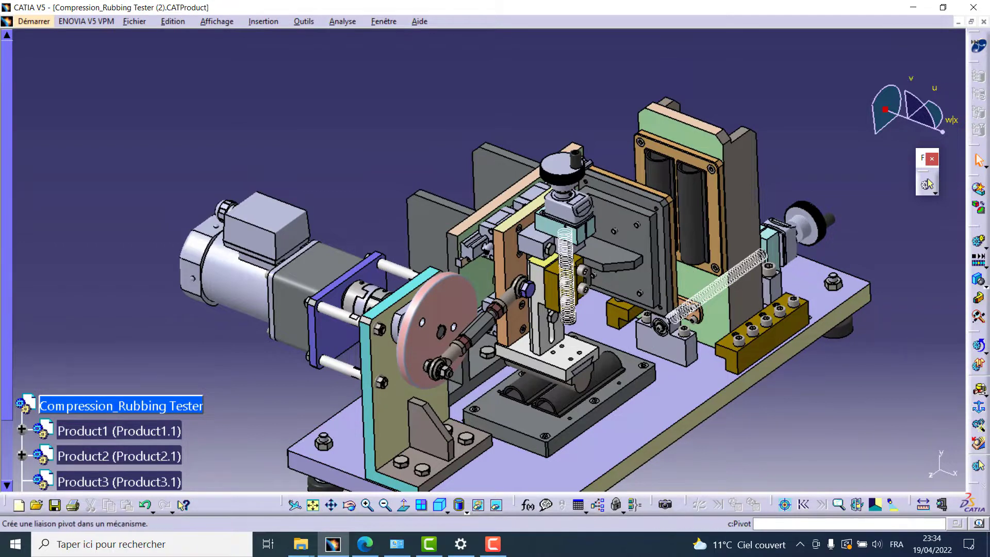
Undock the DMU Kinematics toolbar and float it over the 3D view
{"action": "left_click_drag", "start_coordinate": [974, 379], "coordinate": [948, 296]}
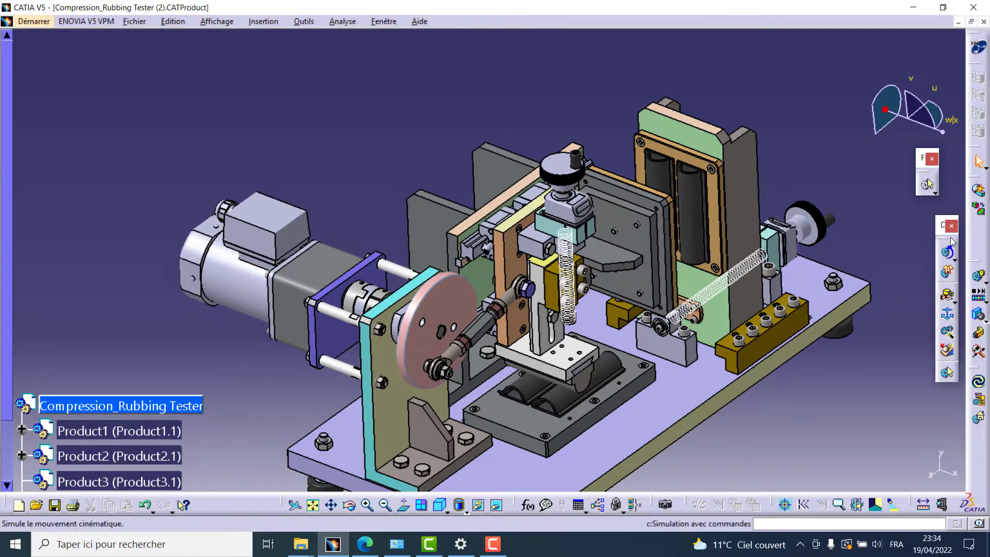
{"action": "left_click", "coordinate": [950, 299]}
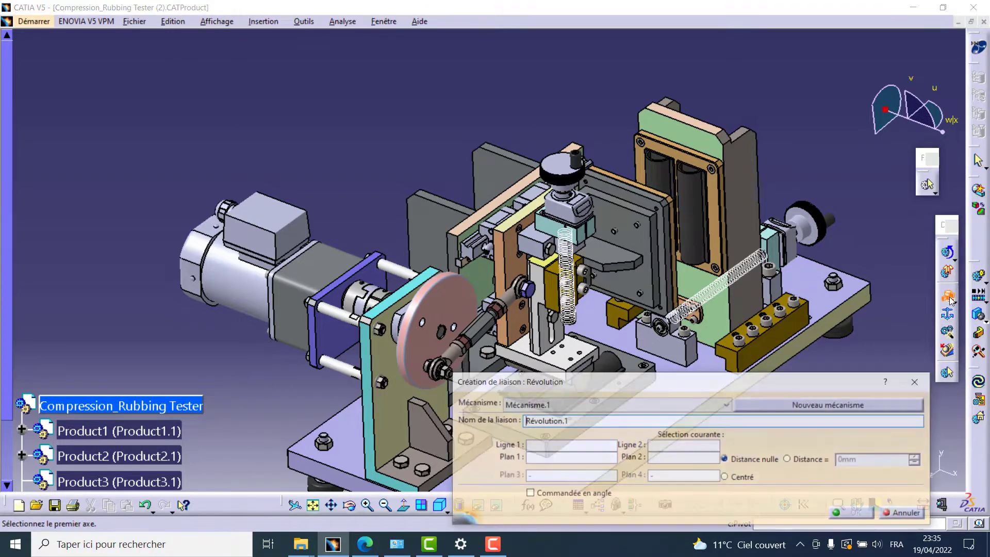
{"action": "left_click", "coordinate": [805, 412]}
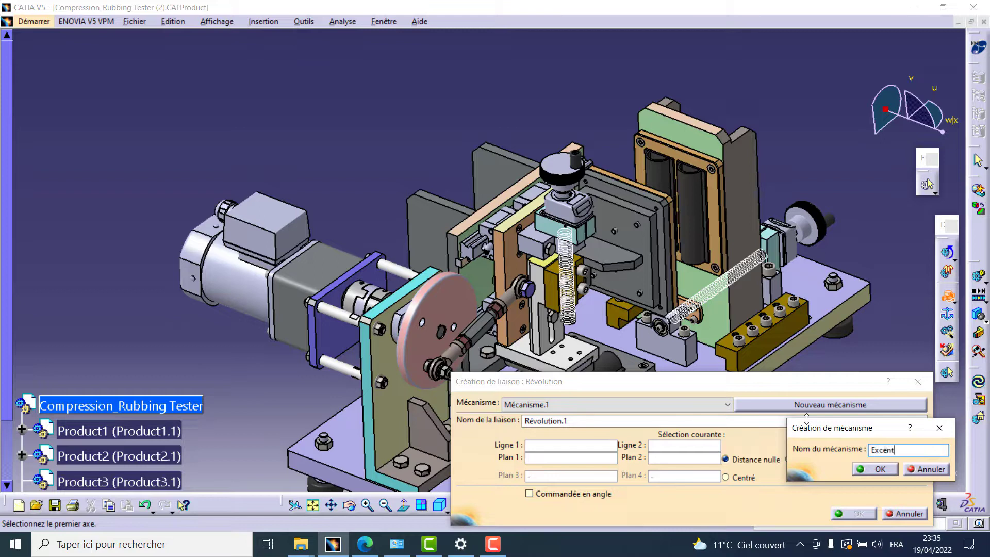
{"action": "left_click", "coordinate": [878, 468]}
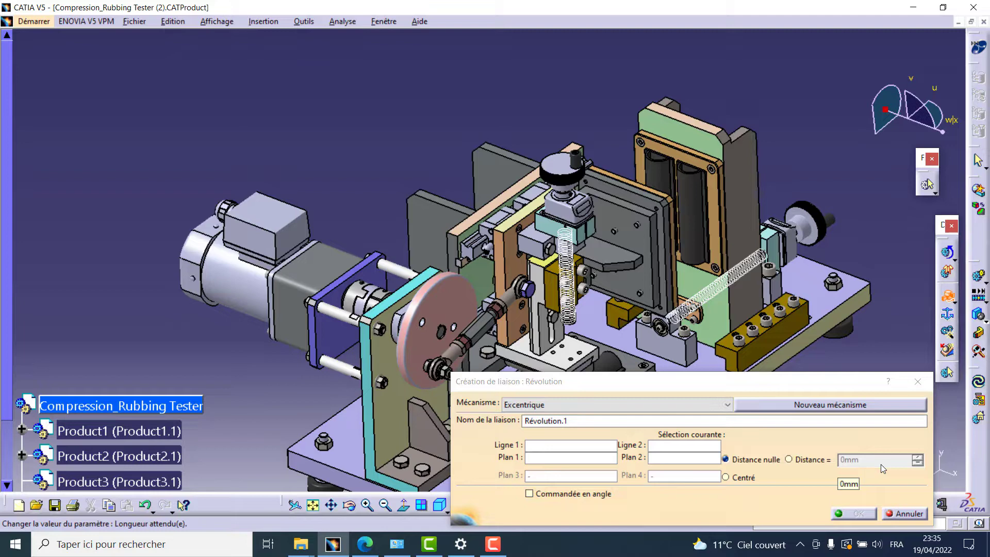
{"action": "left_click_drag", "start_coordinate": [558, 384], "coordinate": [726, 316]}
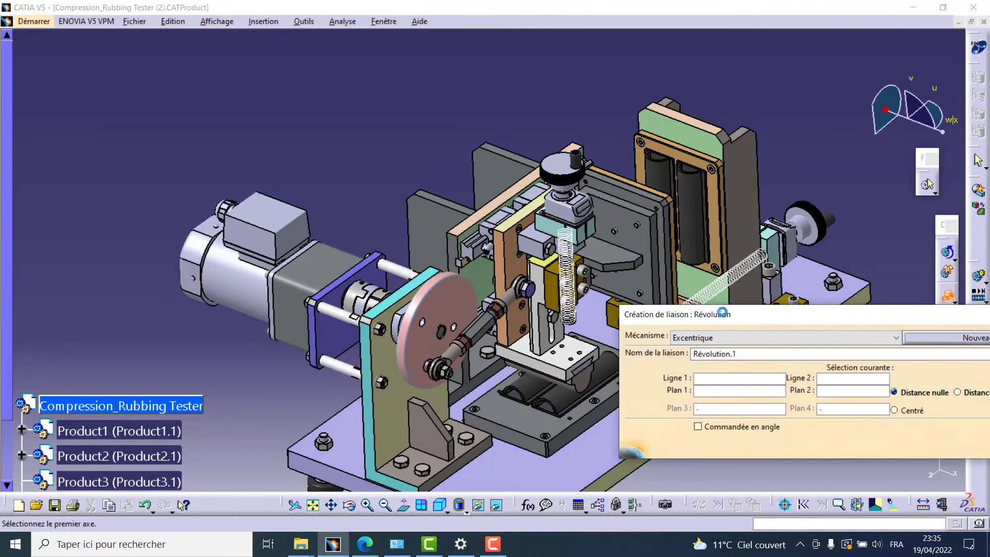
{"action": "middle_click_drag", "start_coordinate": [438, 356], "coordinate": [517, 296]}
{"action": "left_click", "coordinate": [395, 303]}
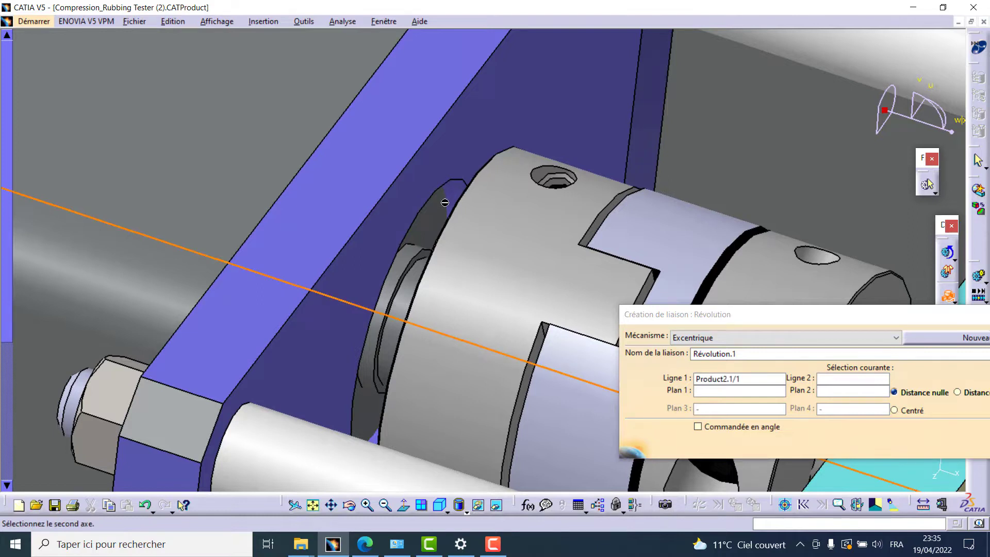
{"action": "key", "text": "Escape"}
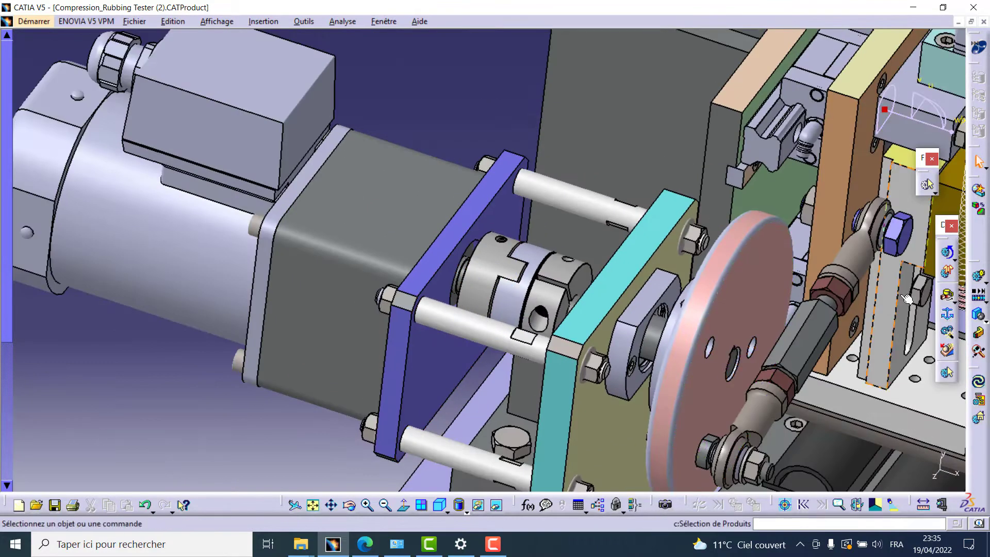
Start a revolute joint in Mécanisme.1, using the eccentric disc's bore axis and the blue motor plate's central opening axis as its lines
{"action": "left_click", "coordinate": [947, 298]}
{"action": "middle_click_drag", "start_coordinate": [593, 268], "coordinate": [611, 235]}
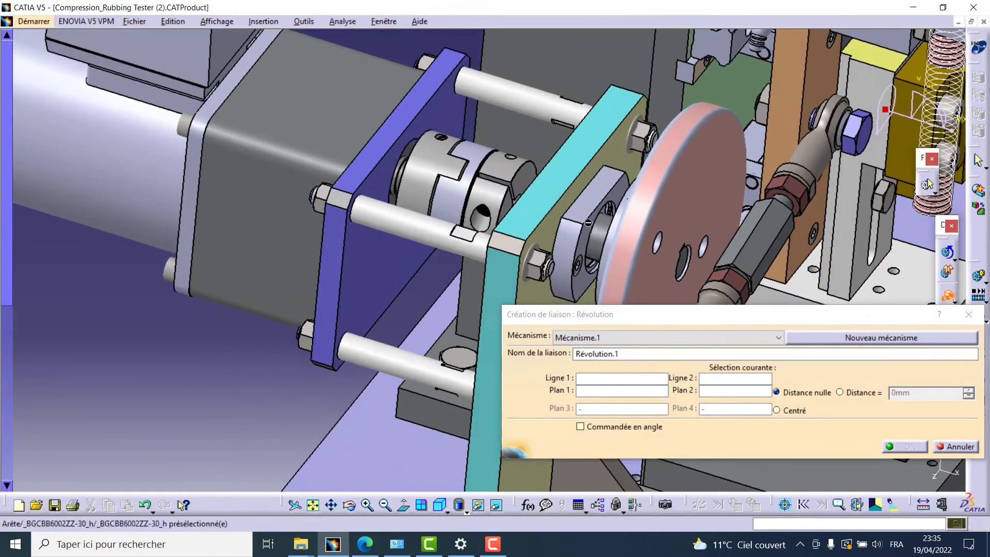
{"action": "middle_click_drag", "start_coordinate": [425, 179], "coordinate": [540, 189]}
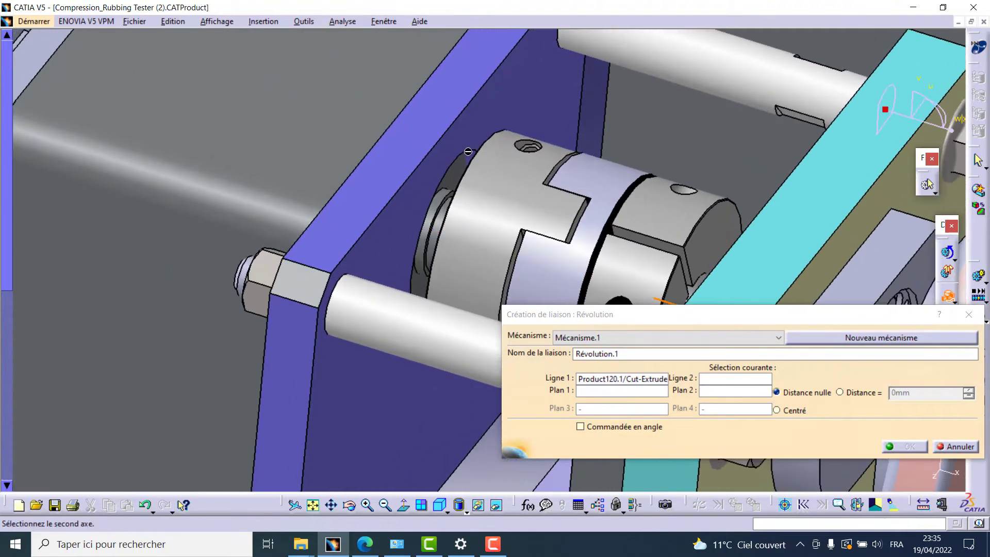
{"action": "middle_click_drag", "start_coordinate": [455, 170], "coordinate": [581, 175]}
{"action": "left_click", "coordinate": [745, 155]}
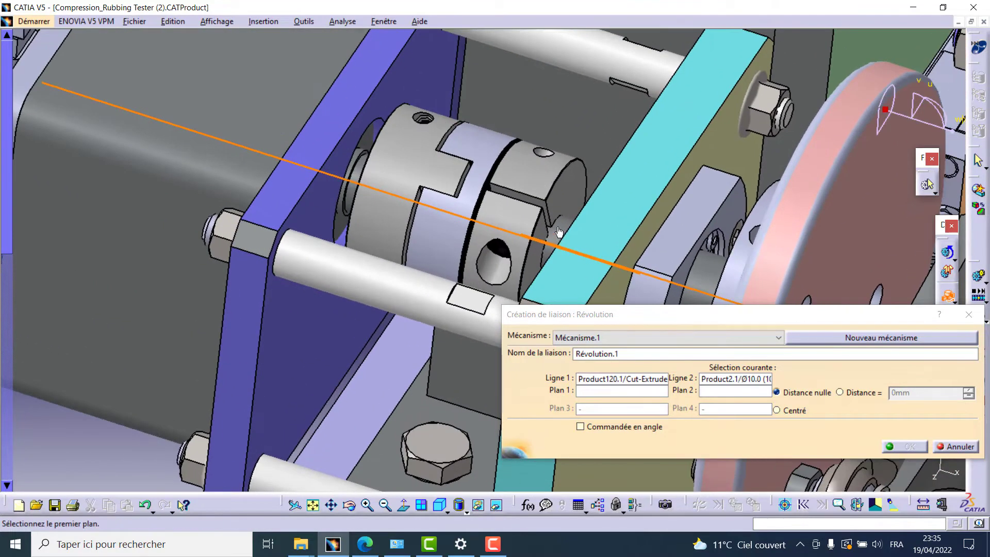
Assign the eccentric disc's face and the parallel face of the blue motor plate as the revolute joint's two planes
{"action": "middle_click_drag", "start_coordinate": [559, 233], "coordinate": [431, 163]}
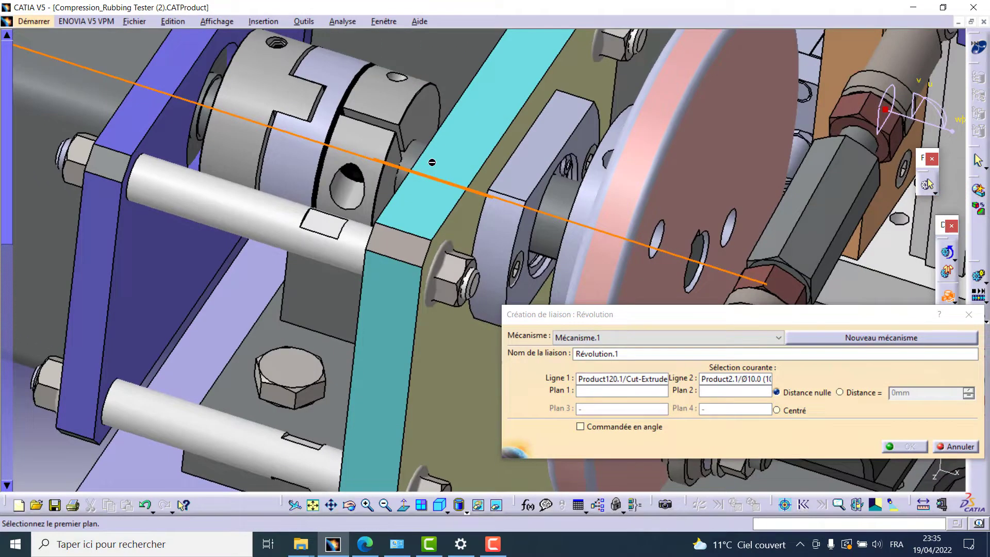
{"action": "left_click", "coordinate": [705, 251]}
{"action": "middle_click_drag", "start_coordinate": [705, 251], "coordinate": [434, 224]}
{"action": "left_click", "coordinate": [545, 161]}
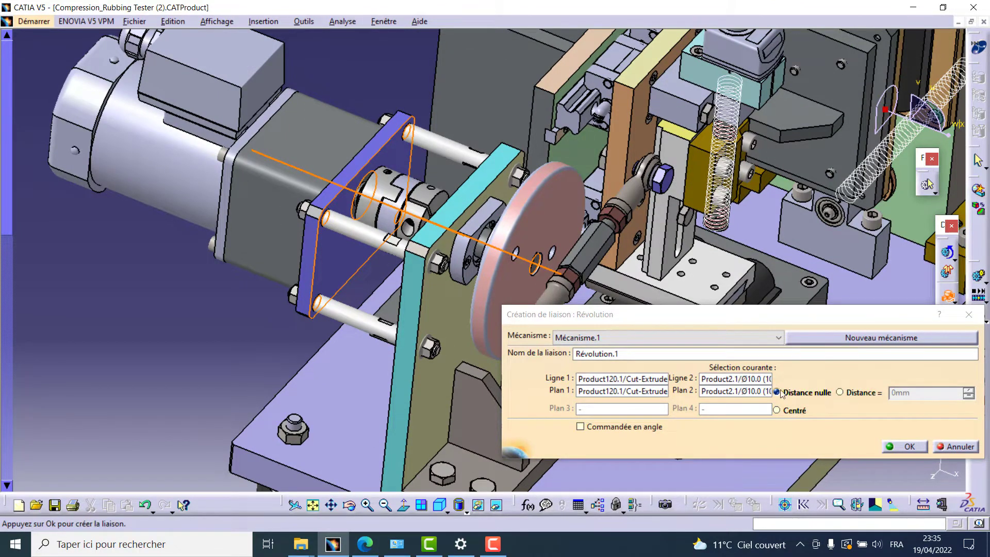
Use the Distance option instead of zero offset between the two planes and create the revolute joint
{"action": "left_click", "coordinate": [859, 392]}
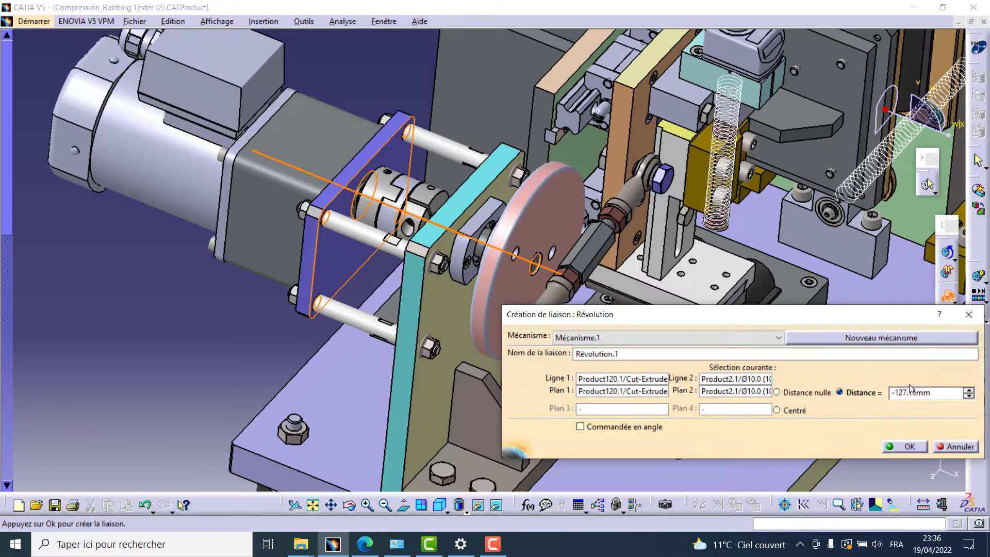
{"action": "middle_click_drag", "start_coordinate": [427, 200], "coordinate": [373, 187]}
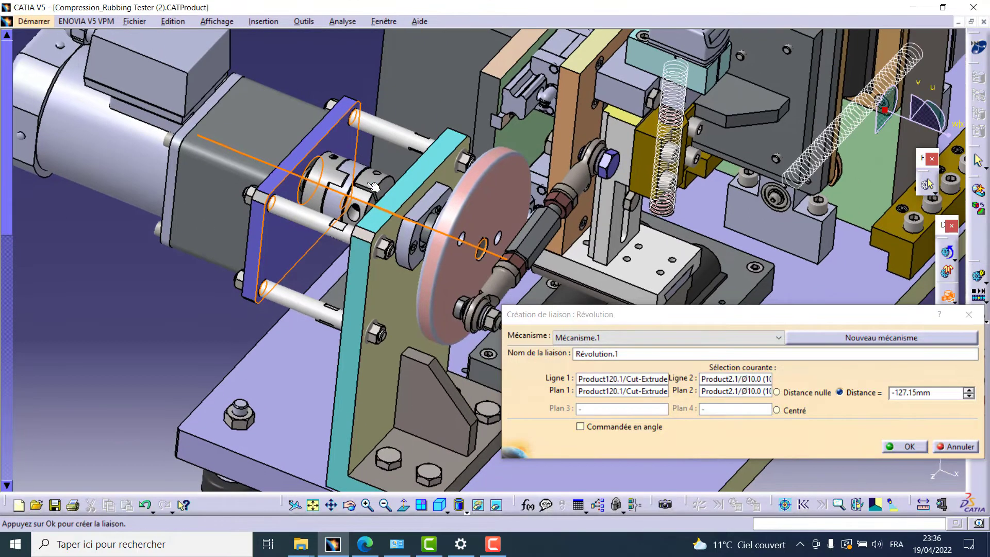
{"action": "left_click", "coordinate": [907, 447]}
{"action": "middle_click_drag", "start_coordinate": [338, 358], "coordinate": [433, 348]}
{"action": "middle_click_drag", "start_coordinate": [531, 363], "coordinate": [367, 266]}
{"action": "middle_click_drag", "start_coordinate": [527, 301], "coordinate": [527, 304]}
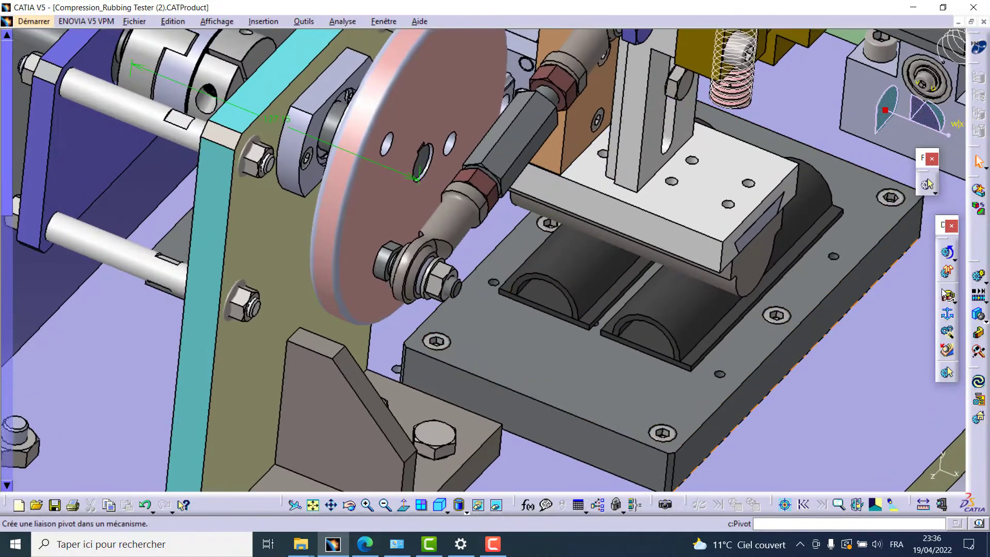
Start a second revolute joint with the disc-side rod end's axis as line 1, hide the crank bolt, and use the disc's bolt-hole axis as line 2
{"action": "middle_click_drag", "start_coordinate": [397, 265], "coordinate": [414, 200]}
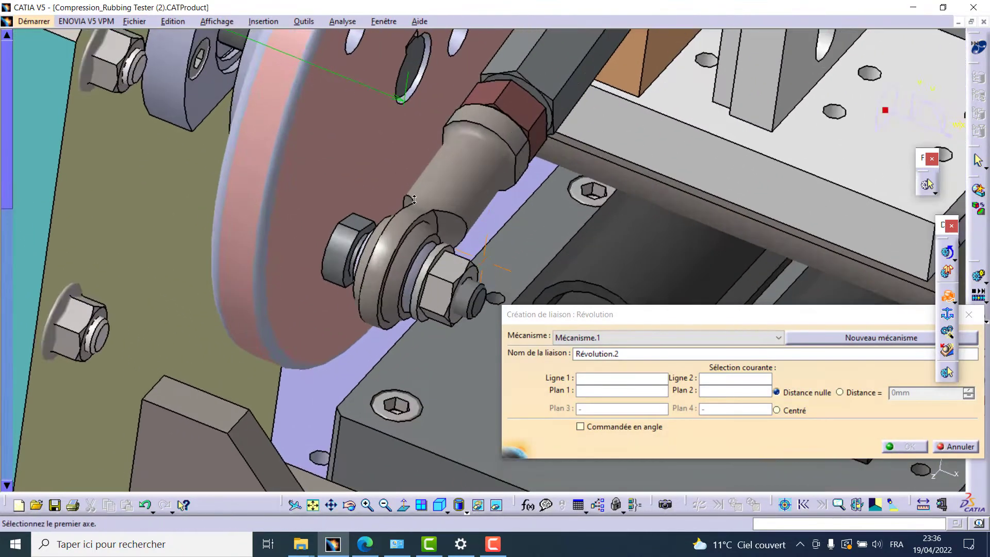
{"action": "middle_click_drag", "start_coordinate": [408, 236], "coordinate": [527, 184]}
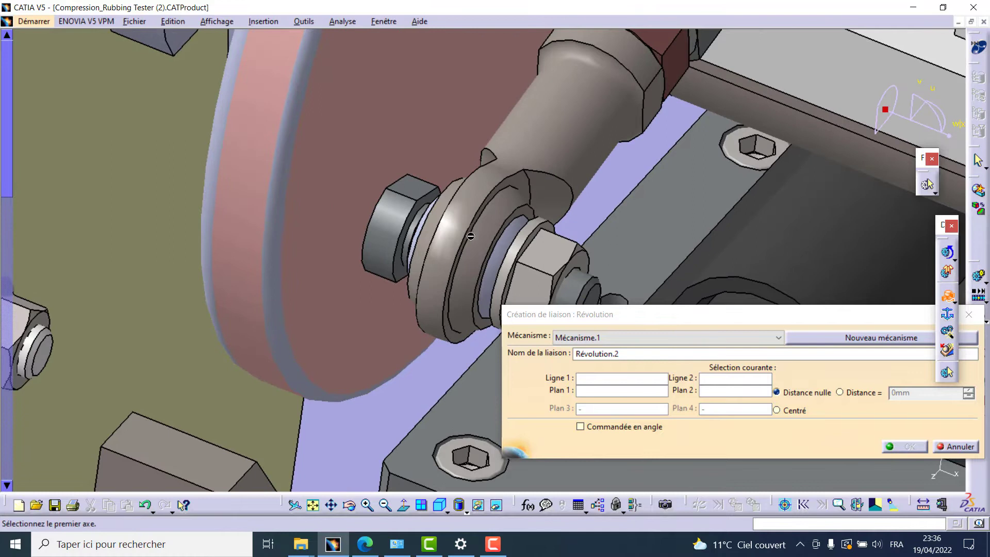
{"action": "left_click", "coordinate": [488, 244]}
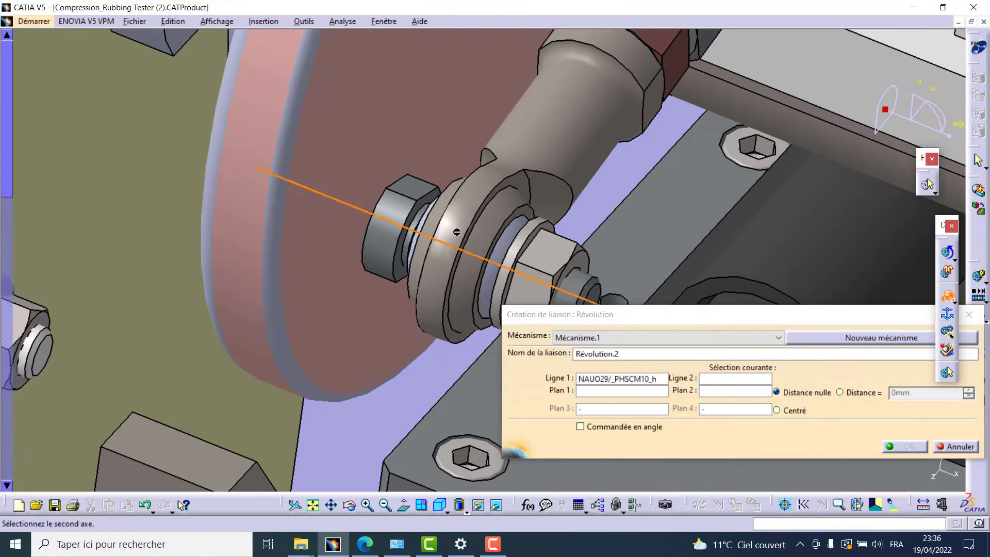
{"action": "middle_click_drag", "start_coordinate": [274, 256], "coordinate": [277, 250]}
{"action": "right_click", "coordinate": [389, 232]}
{"action": "left_click", "coordinate": [412, 268]}
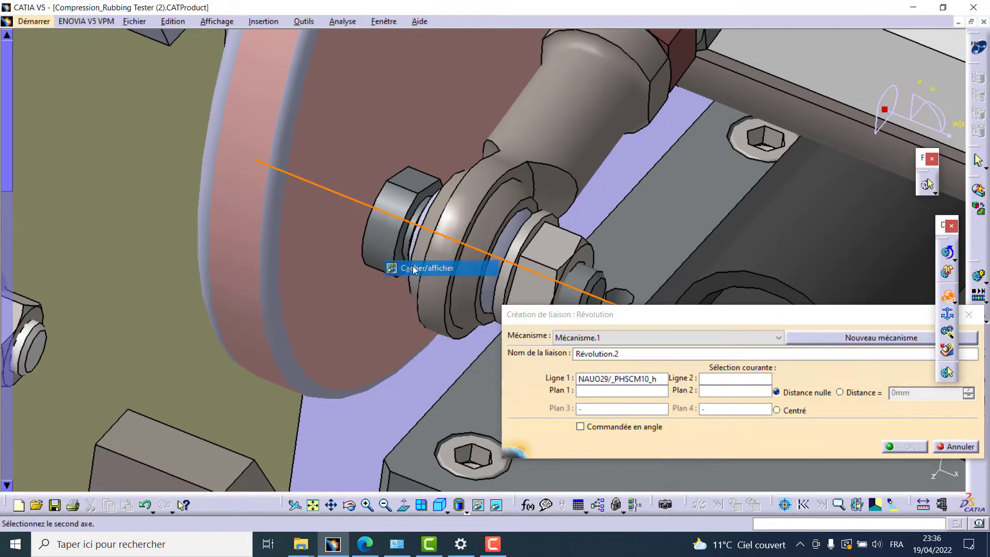
{"action": "left_click", "coordinate": [395, 205]}
{"action": "middle_click_drag", "start_coordinate": [343, 277], "coordinate": [387, 254]}
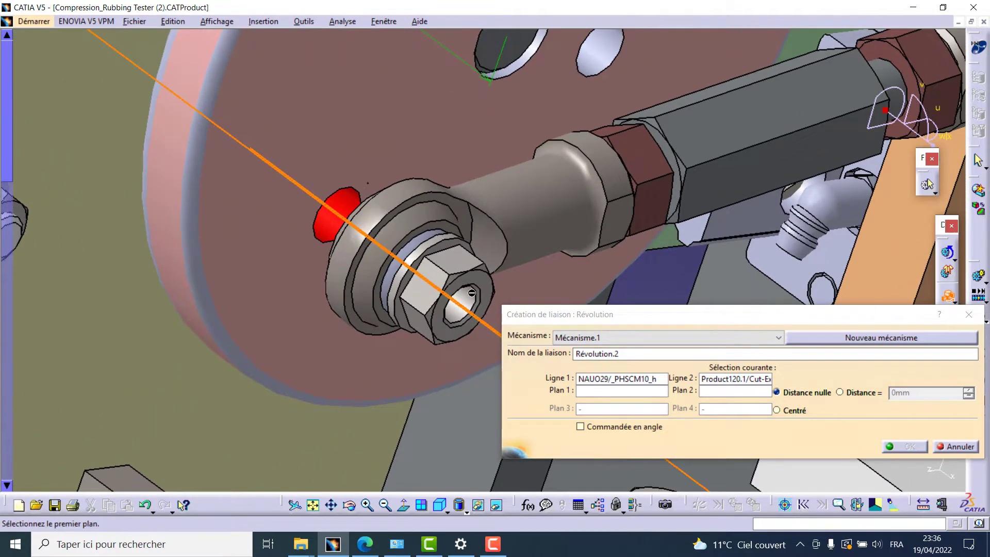
Assign the disc's front face and the rod end's parallel side face as planes, choose the Distance option, and create the revolute joint
{"action": "left_click", "coordinate": [238, 229]}
{"action": "middle_click_drag", "start_coordinate": [373, 243], "coordinate": [391, 193]}
{"action": "left_click", "coordinate": [397, 194]}
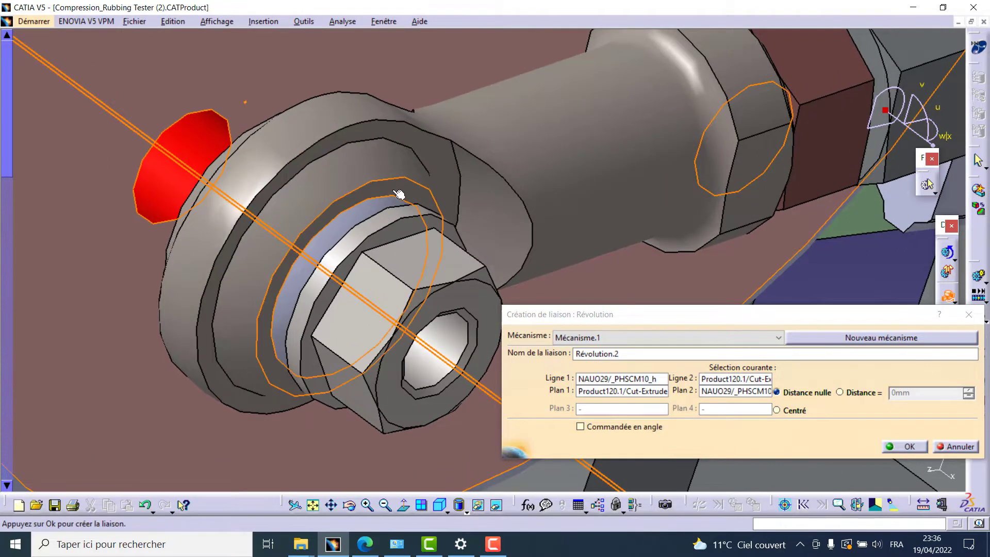
{"action": "left_click", "coordinate": [863, 394]}
{"action": "left_click", "coordinate": [897, 450]}
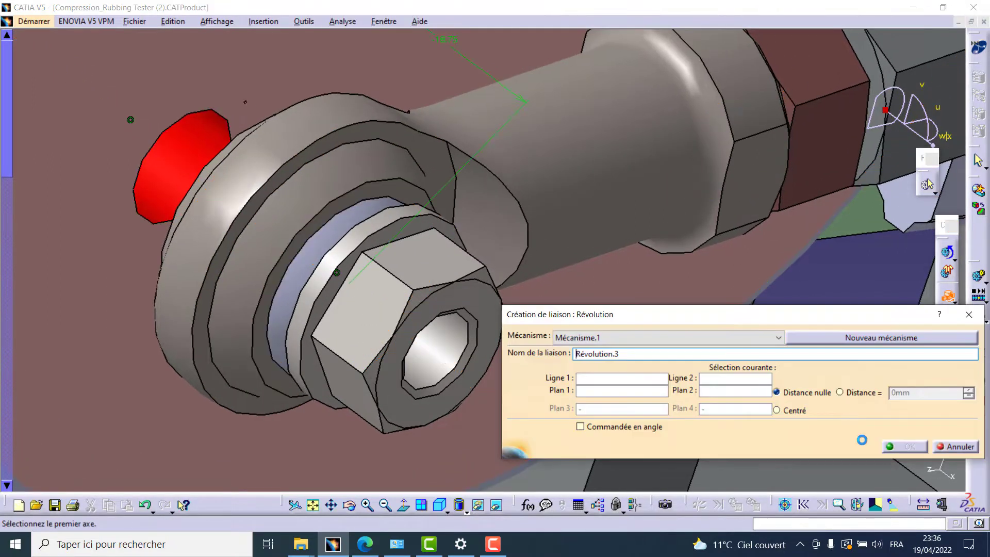
Assign the other rod end's axis and the blue bolt's axis as the two lines of a third revolute joint
{"action": "middle_click_drag", "start_coordinate": [575, 261], "coordinate": [563, 409]}
{"action": "middle_click_drag", "start_coordinate": [871, 217], "coordinate": [706, 203]}
{"action": "middle_click_drag", "start_coordinate": [641, 209], "coordinate": [416, 284]}
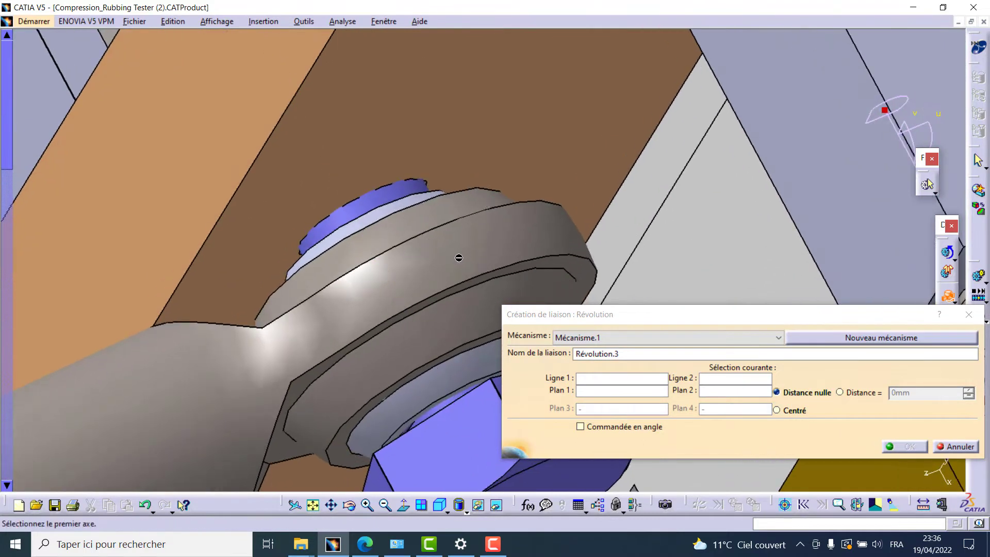
{"action": "left_click", "coordinate": [466, 205]}
{"action": "left_click", "coordinate": [397, 195]}
{"action": "middle_click_drag", "start_coordinate": [397, 195], "coordinate": [382, 315]}
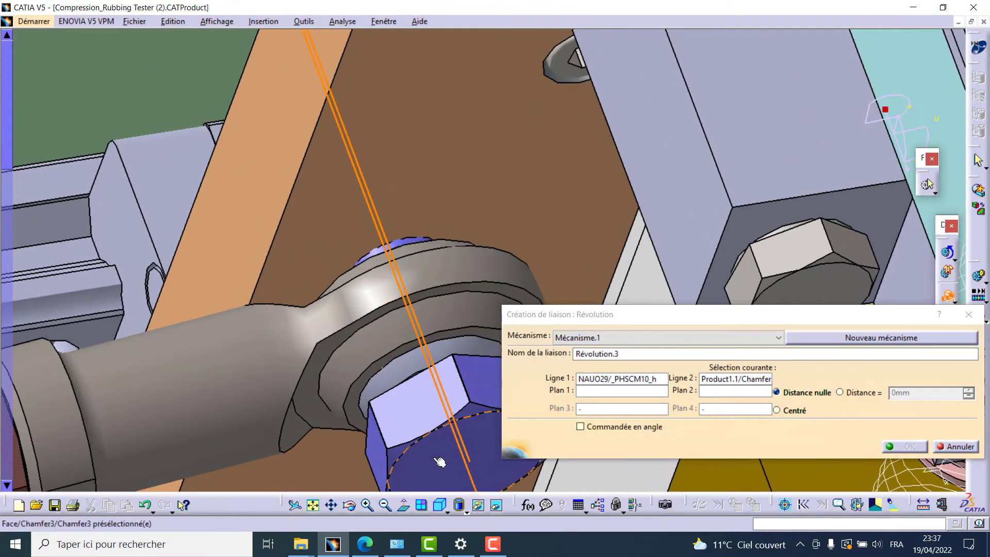
Assign the blue bolt head's face and the rod end's parallel face as planes with the Distance option, and create the third revolute joint
{"action": "left_click", "coordinate": [859, 393]}
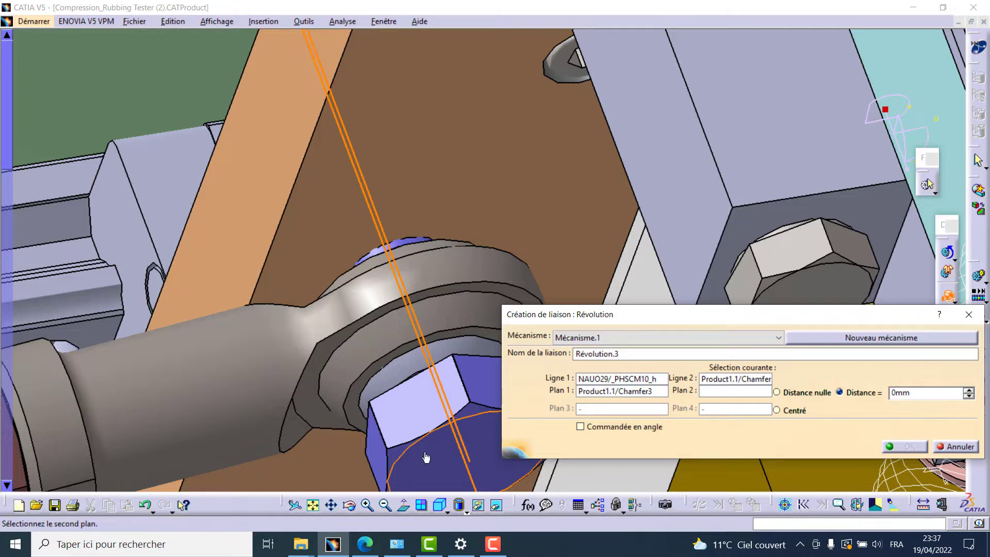
{"action": "left_click", "coordinate": [396, 364]}
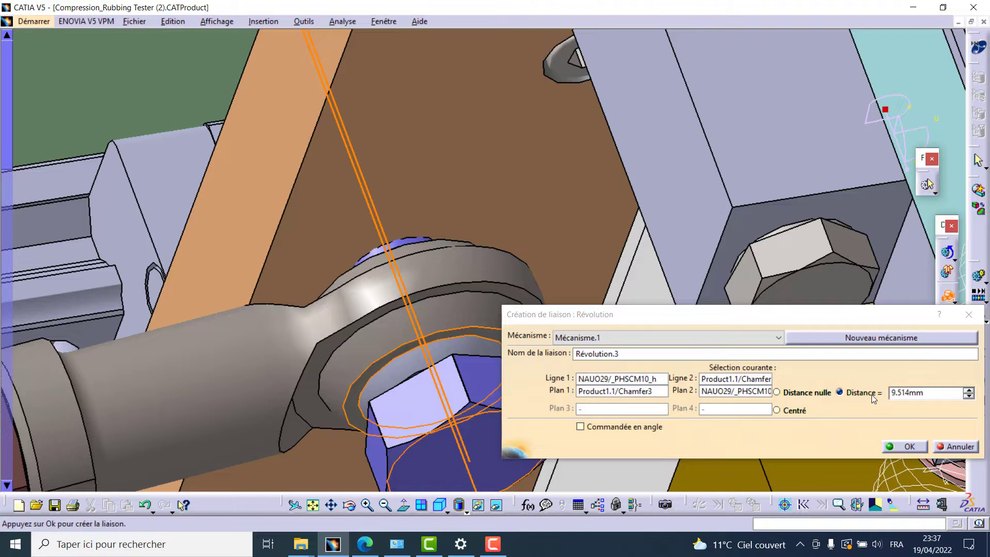
{"action": "left_click", "coordinate": [897, 444]}
{"action": "middle_click_drag", "start_coordinate": [451, 134], "coordinate": [597, 229]}
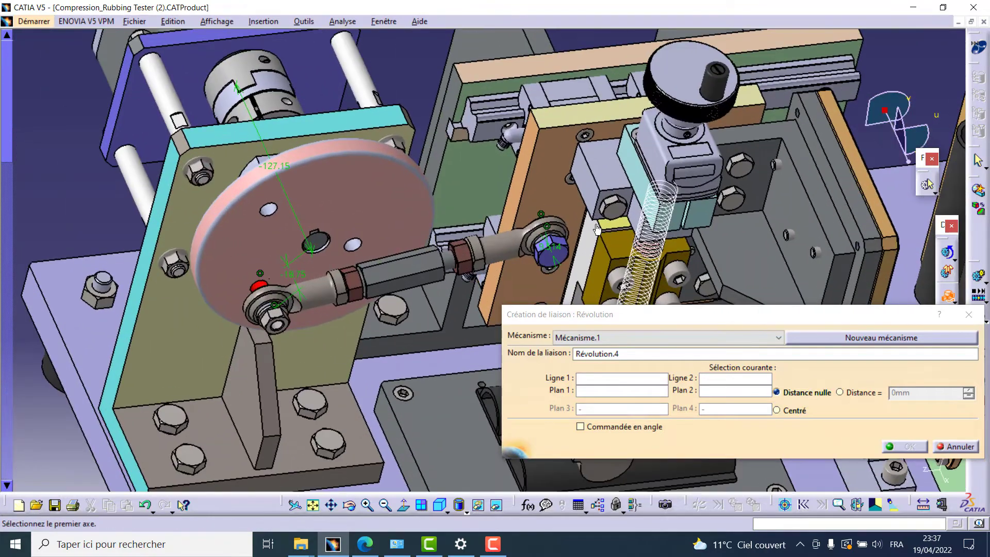
{"action": "key", "text": "Escape"}
Start a prismatic joint in Mécanisme.1 and hide the guide carriages covering the upper linear rail
{"action": "middle_click_drag", "start_coordinate": [508, 208], "coordinate": [592, 279]}
{"action": "middle_click_drag", "start_coordinate": [606, 206], "coordinate": [395, 287]}
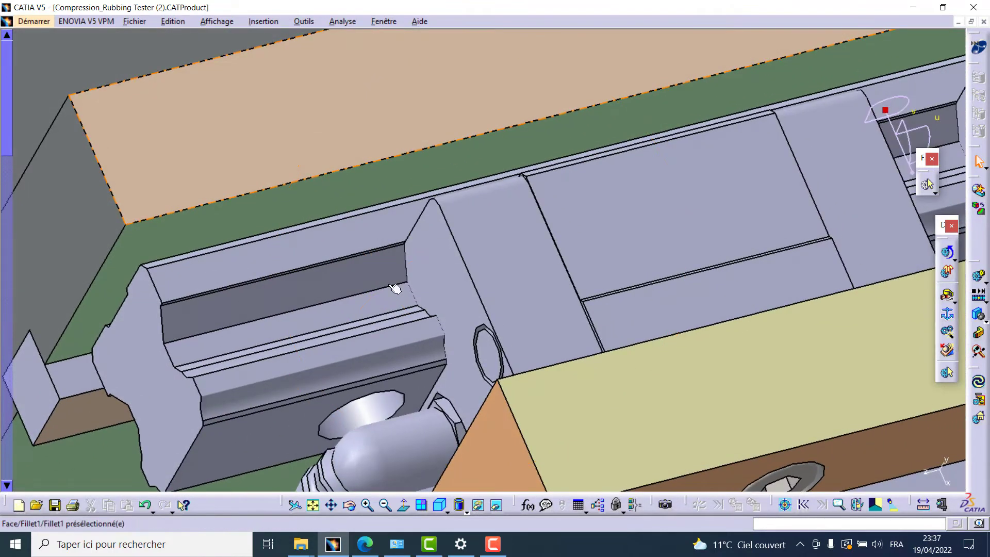
{"action": "left_click", "coordinate": [955, 302]}
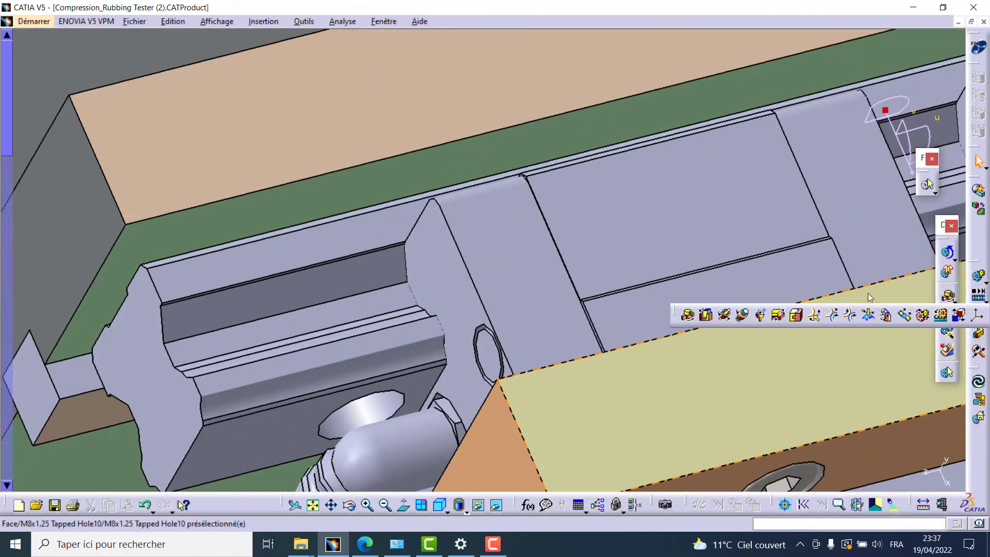
{"action": "left_click", "coordinate": [706, 315]}
{"action": "middle_click_drag", "start_coordinate": [579, 316], "coordinate": [481, 417]}
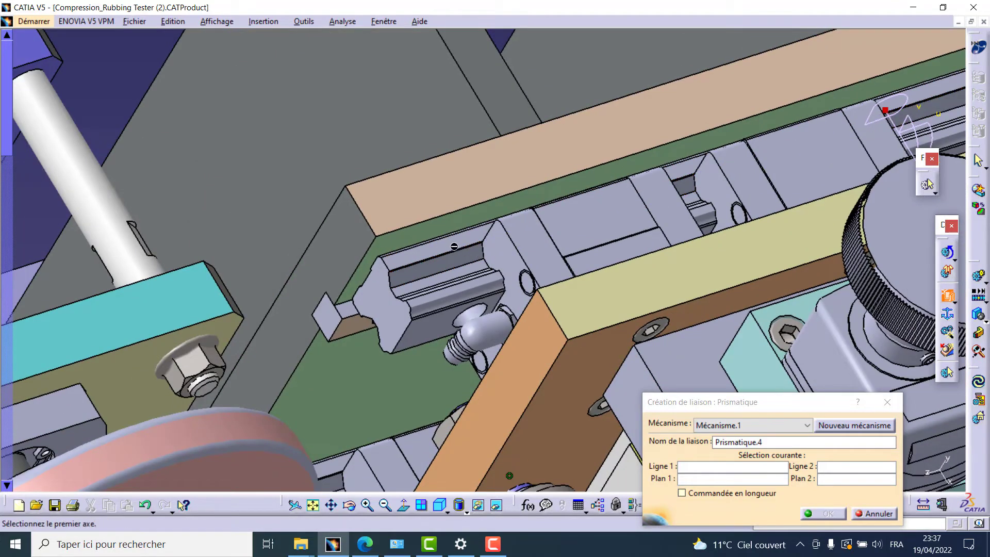
{"action": "right_click", "coordinate": [454, 246]}
{"action": "right_click", "coordinate": [534, 233]}
{"action": "left_click", "coordinate": [579, 269]}
{"action": "middle_click_drag", "start_coordinate": [573, 274], "coordinate": [571, 238]}
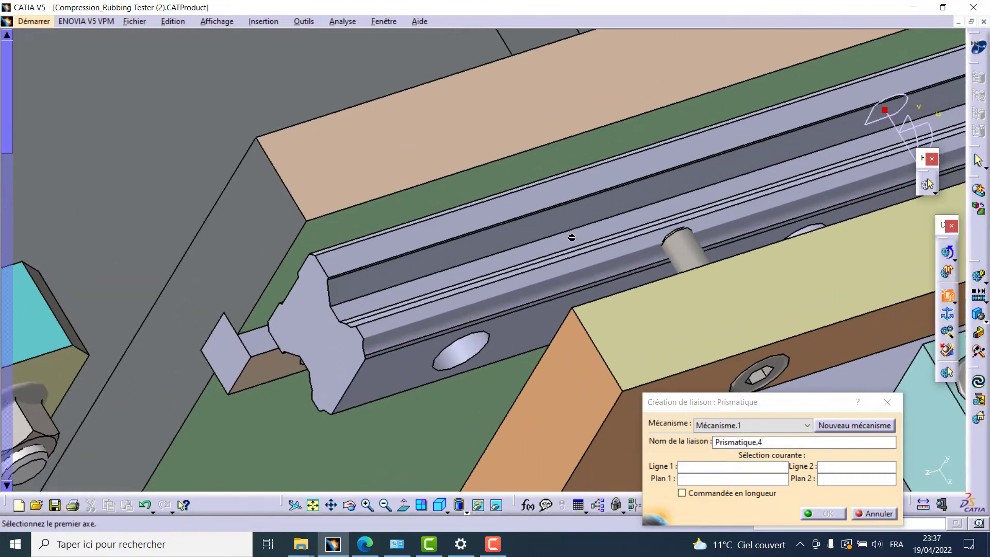
Use a rail edge as line 1, a hidden carriage's edge as line 2 and its face as plane 1, and show the carriages again
{"action": "left_click", "coordinate": [499, 508]}
{"action": "middle_click_drag", "start_coordinate": [396, 293], "coordinate": [670, 177]}
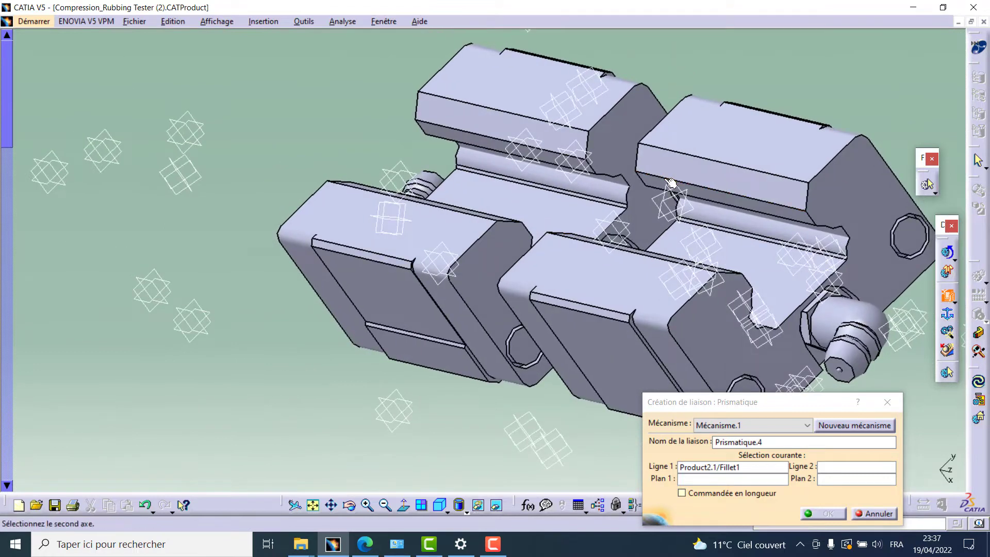
{"action": "right_click", "coordinate": [743, 192]}
{"action": "left_click", "coordinate": [763, 228]}
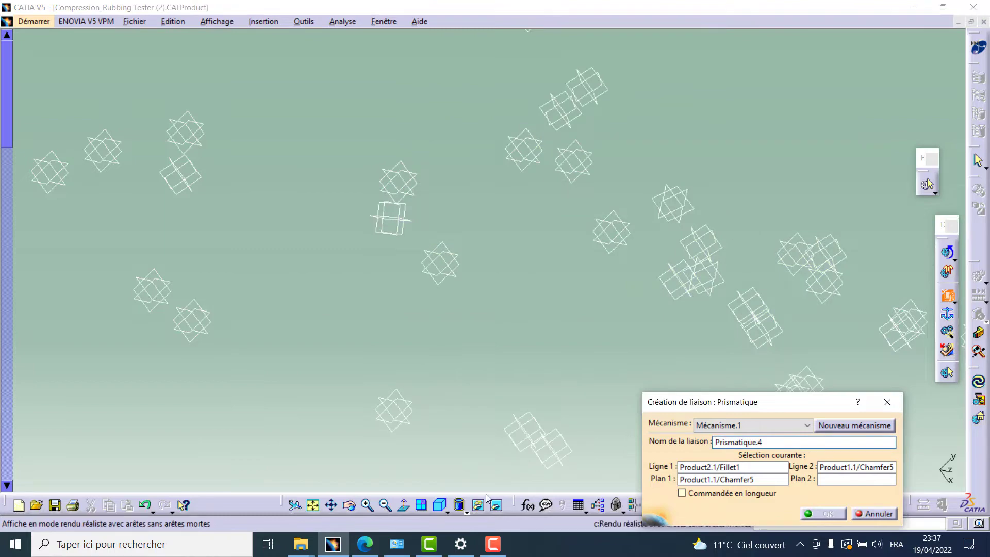
{"action": "left_click", "coordinate": [498, 506]}
Assign the linear rail's matching side face as plane 2 and create the prismatic joint
{"action": "middle_click_drag", "start_coordinate": [515, 356], "coordinate": [549, 244]}
{"action": "left_click", "coordinate": [549, 245]}
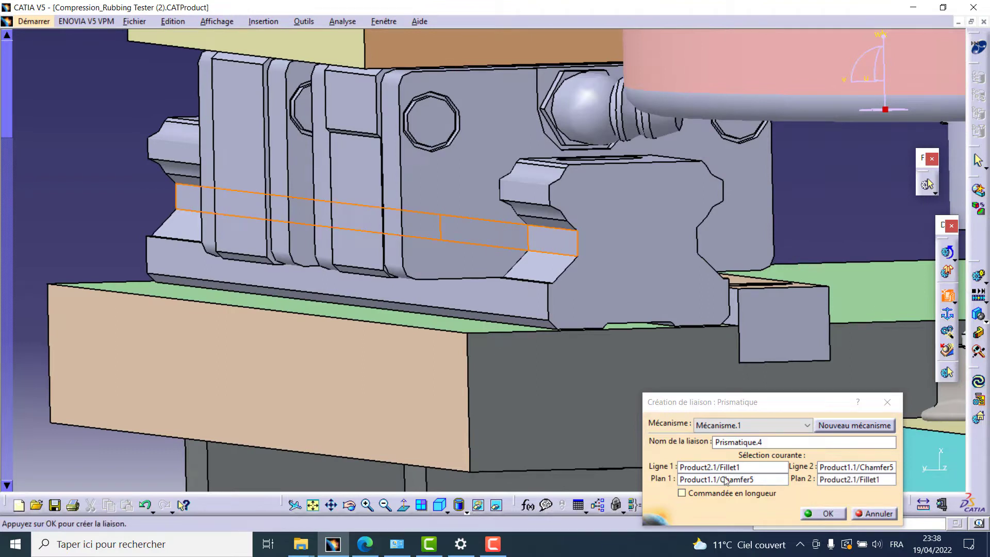
{"action": "left_click", "coordinate": [818, 513]}
Expand the Mécanismes branch of the specification tree and delete the unused Excentrique mechanism
{"action": "middle_click_drag", "start_coordinate": [487, 232], "coordinate": [249, 287]}
{"action": "scroll", "coordinate": [106, 254], "scroll_direction": "down", "scroll_amount": 7}
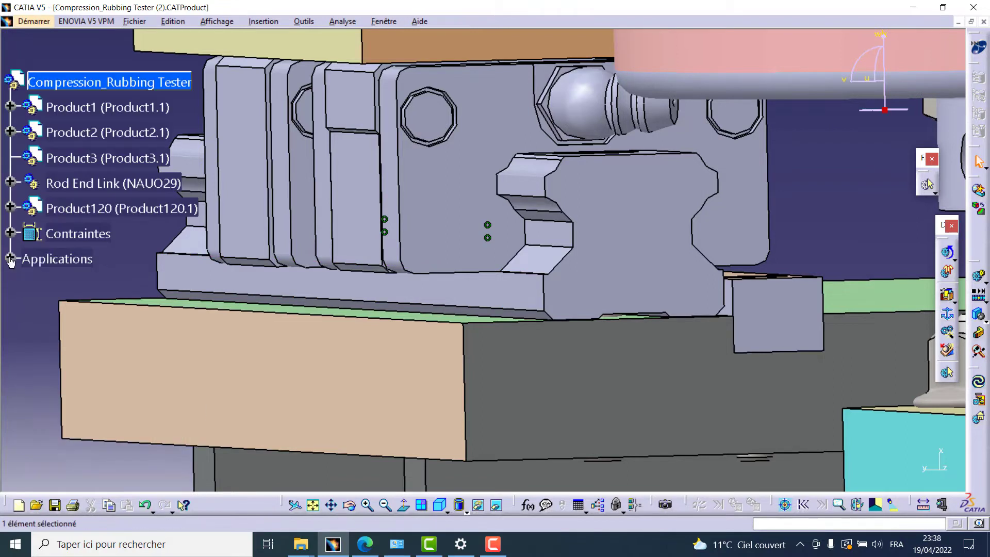
{"action": "left_click", "coordinate": [27, 284]}
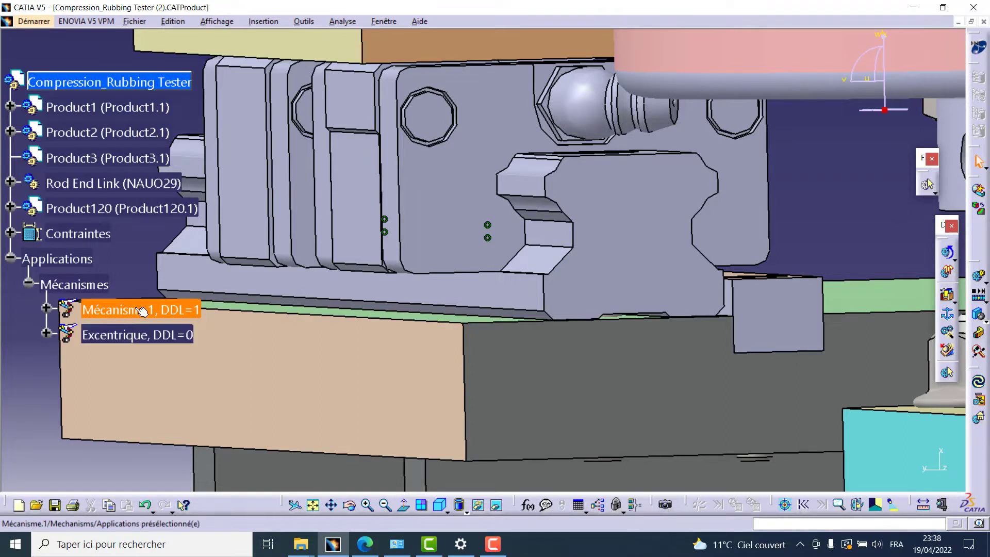
{"action": "left_click", "coordinate": [46, 332]}
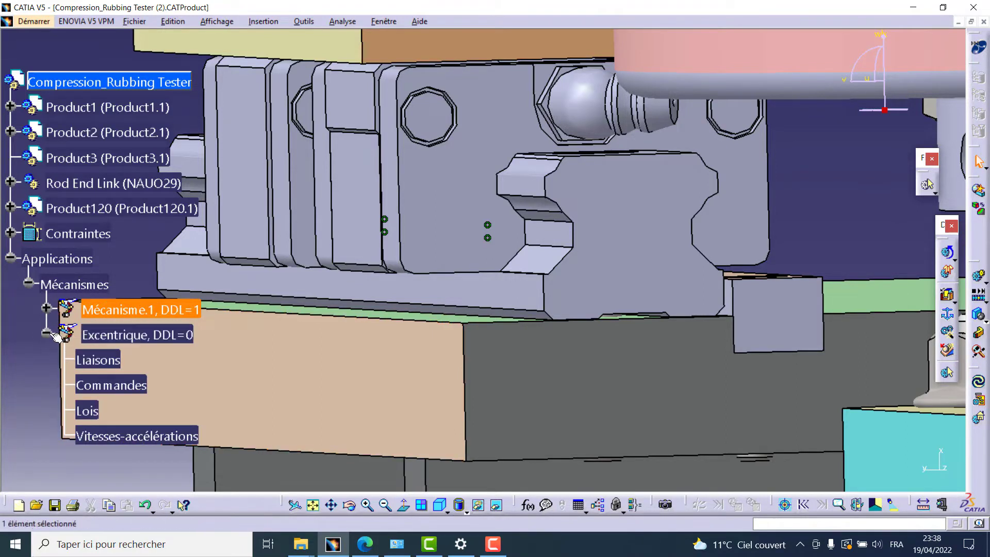
{"action": "left_click", "coordinate": [53, 333]}
{"action": "left_click", "coordinate": [114, 336]}
{"action": "key", "text": "Delete"}
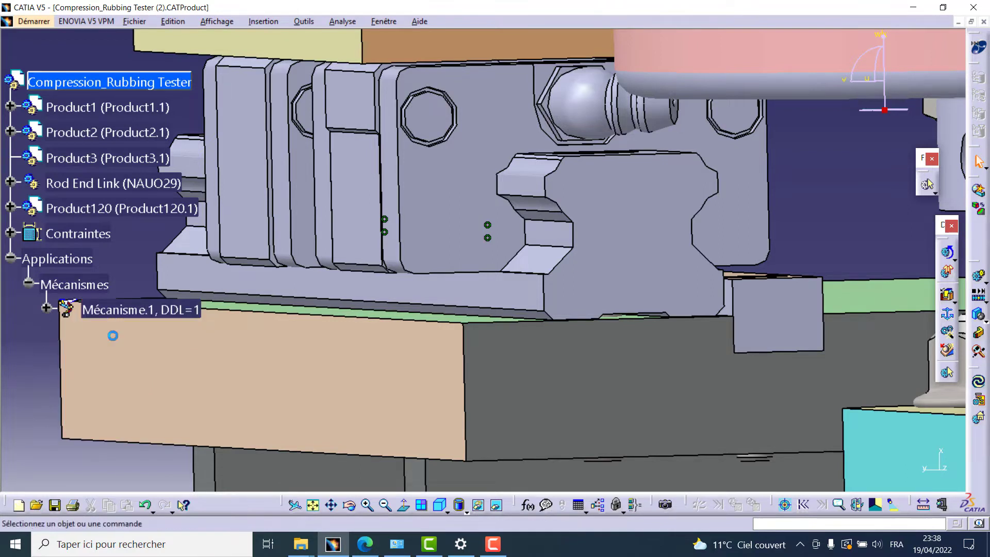
Rename Mécanisme.1 as Excentrique
{"action": "right_click", "coordinate": [132, 310]}
{"action": "left_click", "coordinate": [163, 363]}
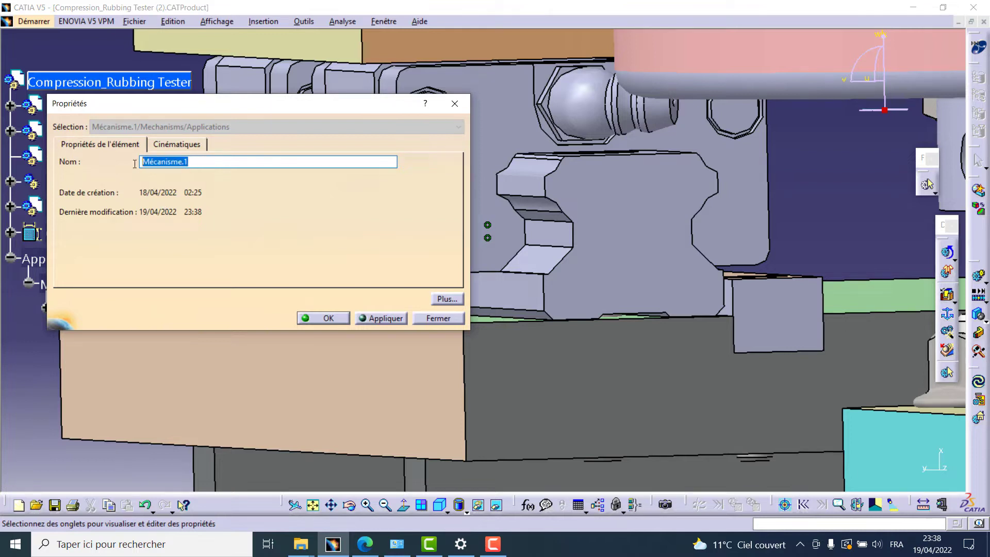
{"action": "type", "text": "Excentrique"}
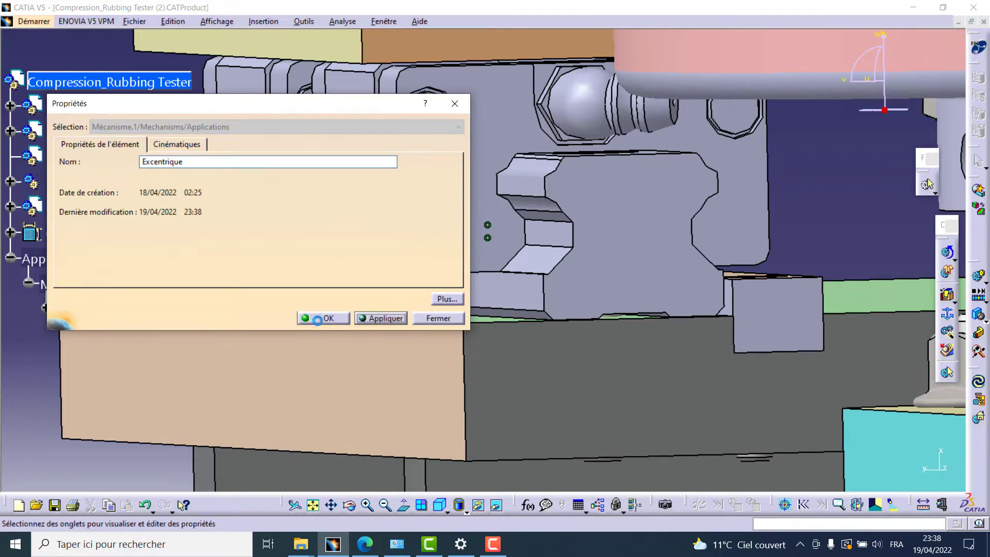
{"action": "left_click", "coordinate": [318, 318]}
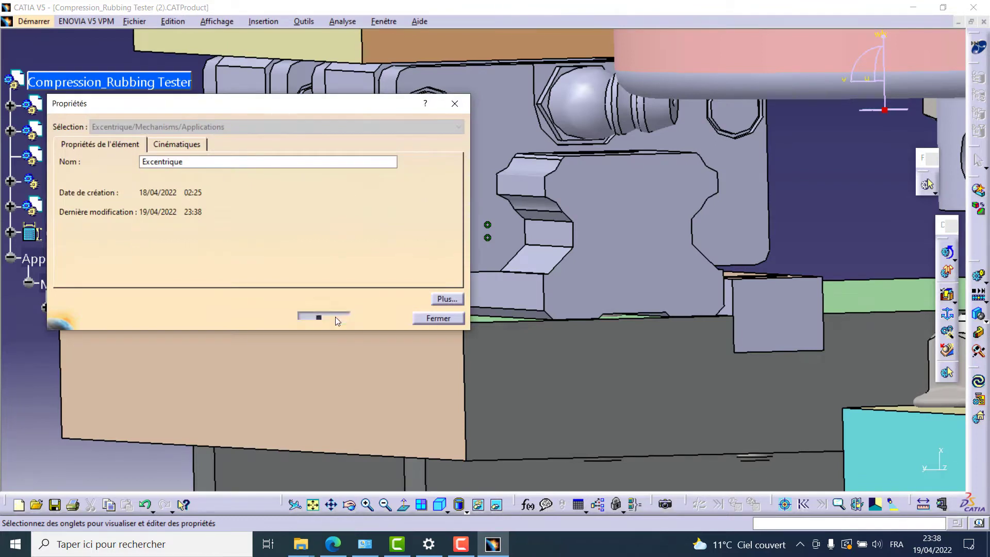
Expand the Excentrique mechanism's joints in the tree and define the base assembly Product2 as its fixed part
{"action": "left_click", "coordinate": [46, 308]}
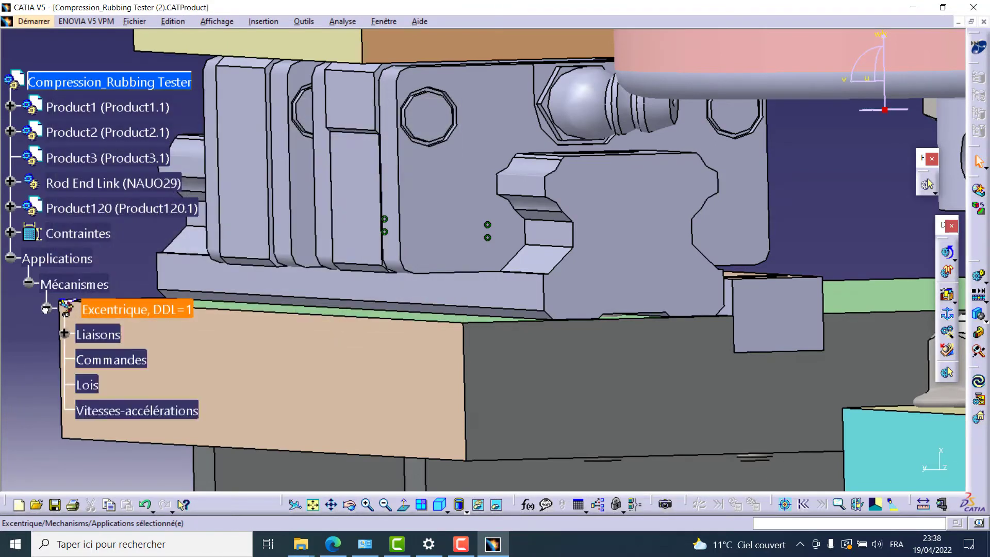
{"action": "left_click", "coordinate": [64, 335]}
{"action": "middle_click_drag", "start_coordinate": [415, 265], "coordinate": [525, 159]}
{"action": "scroll", "coordinate": [530, 413], "scroll_direction": "up", "scroll_amount": 1}
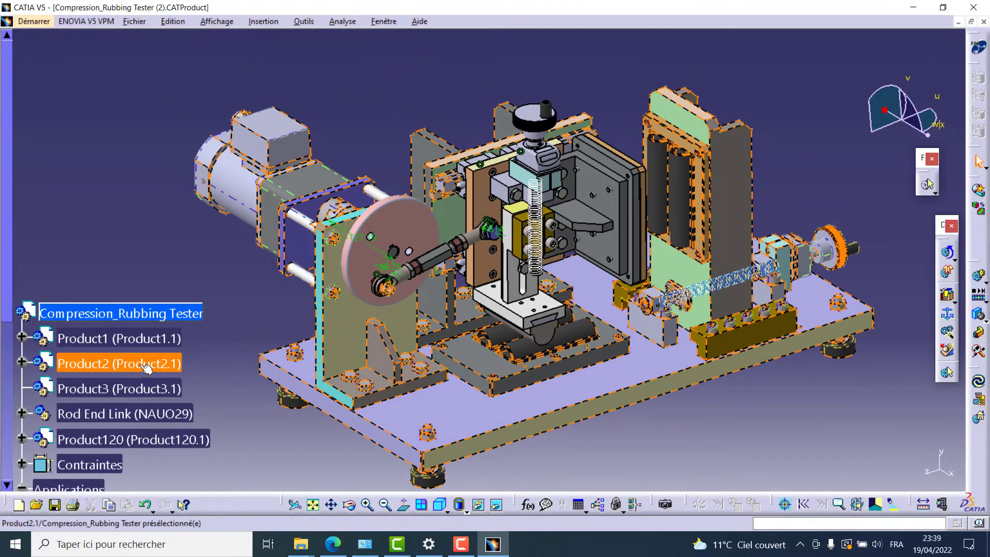
{"action": "left_click", "coordinate": [947, 315]}
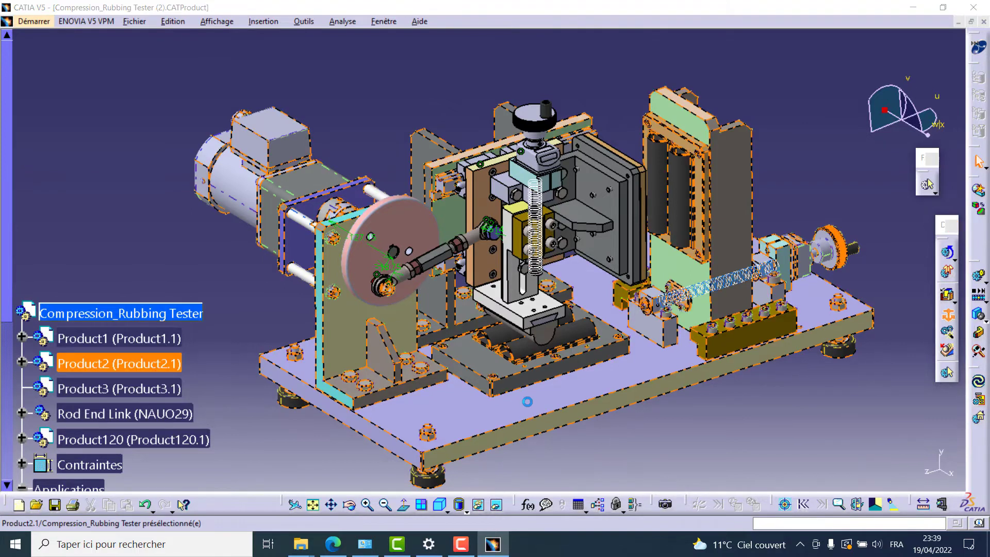
{"action": "left_click", "coordinate": [523, 399]}
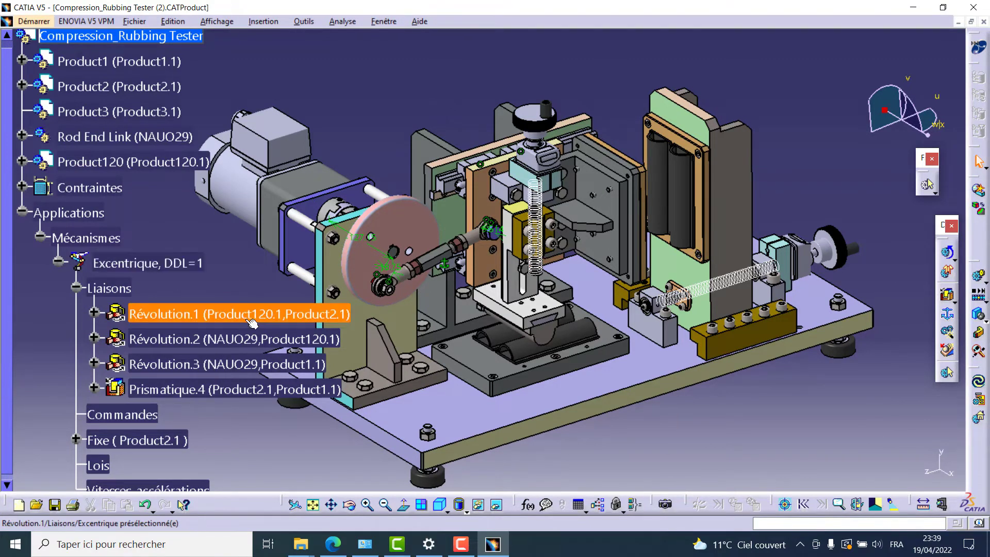
Measure the distance from the sliding carriage's outer plate face to the straight edge of the facing half-cylinder sleeve
{"action": "middle_click_drag", "start_coordinate": [486, 227], "coordinate": [542, 212]}
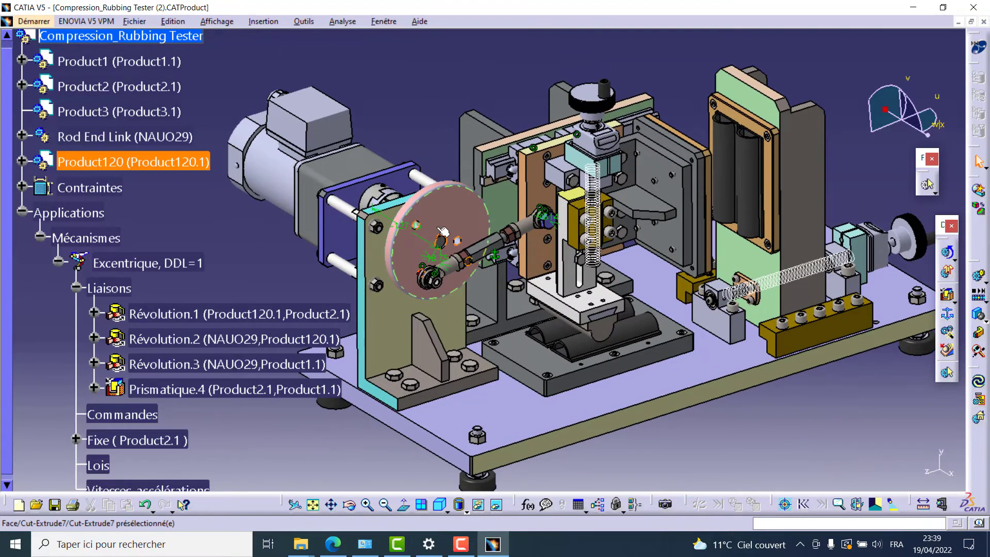
{"action": "middle_click_drag", "start_coordinate": [526, 230], "coordinate": [480, 222]}
{"action": "scroll", "coordinate": [499, 327], "scroll_direction": "up", "scroll_amount": 2}
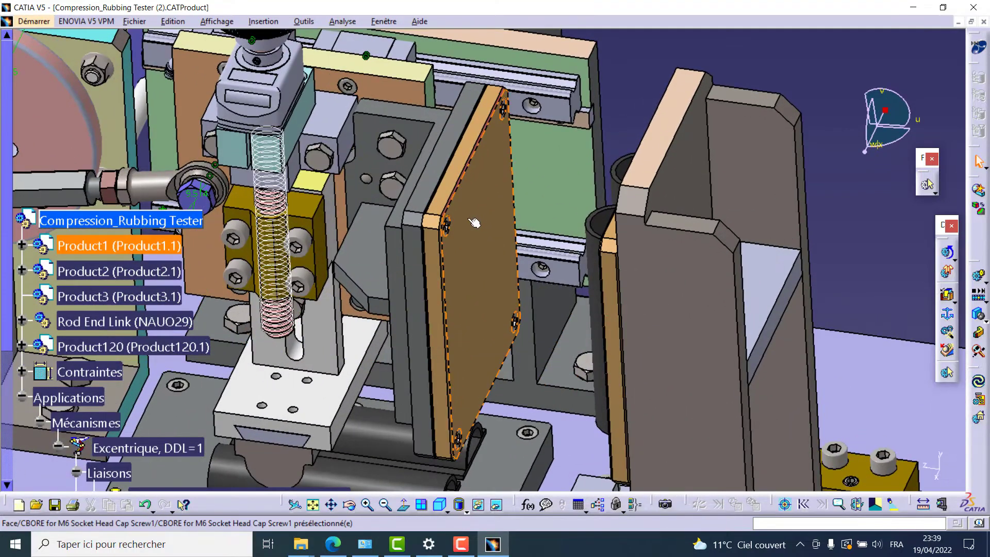
{"action": "middle_click_drag", "start_coordinate": [472, 274], "coordinate": [562, 307]}
{"action": "middle_click_drag", "start_coordinate": [691, 307], "coordinate": [670, 351]}
{"action": "scroll", "coordinate": [670, 350], "scroll_direction": "up", "scroll_amount": 1}
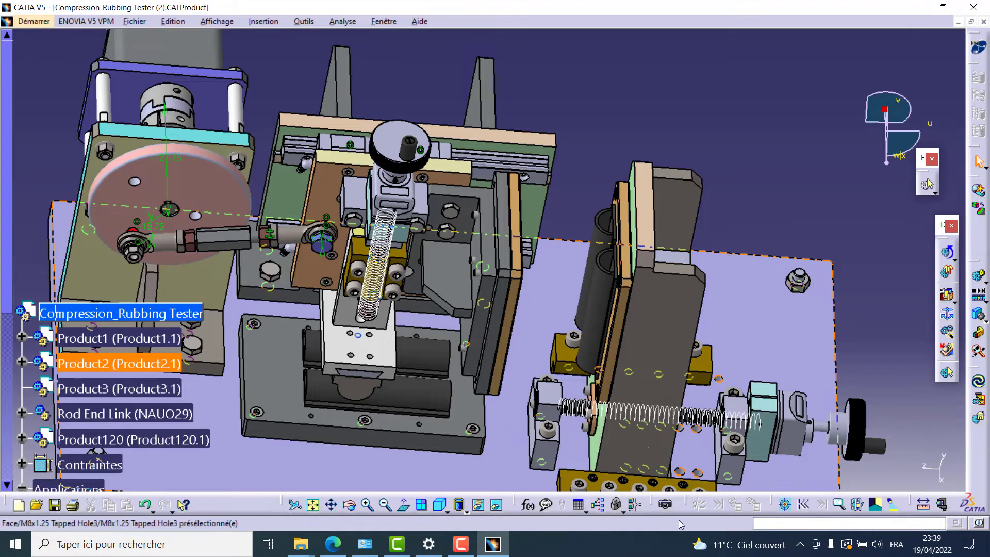
{"action": "left_click", "coordinate": [922, 504]}
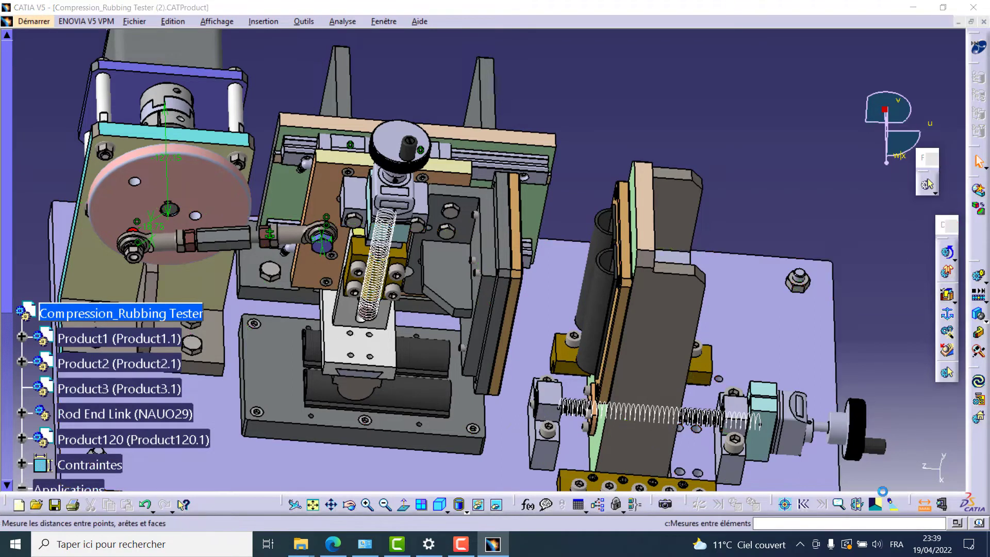
{"action": "middle_click_drag", "start_coordinate": [484, 331], "coordinate": [374, 234]}
{"action": "left_click", "coordinate": [432, 228]}
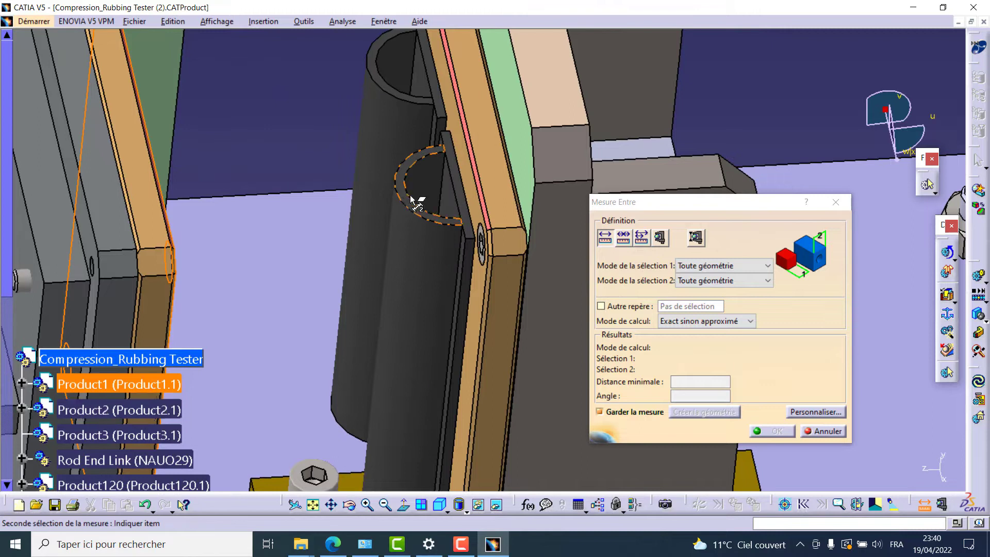
{"action": "left_click", "coordinate": [401, 239]}
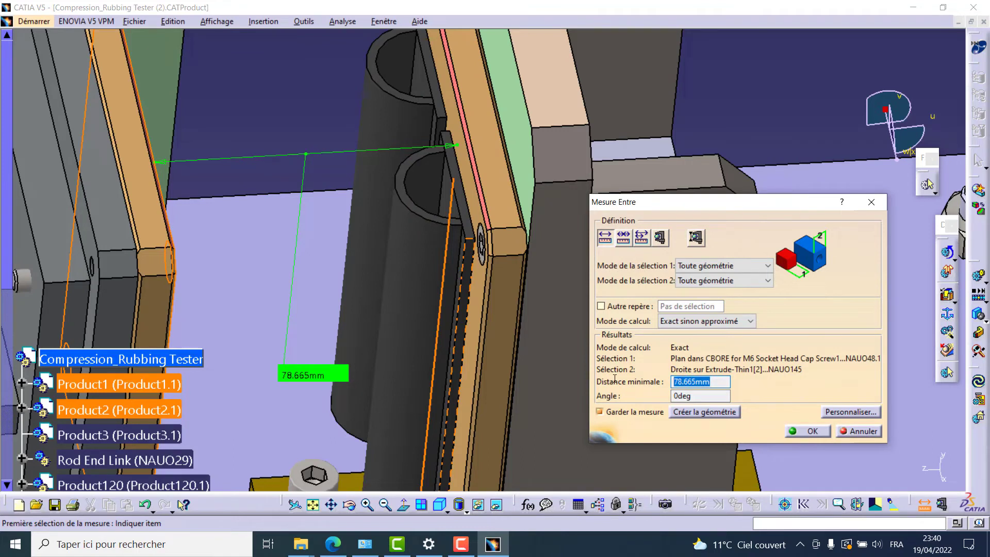
Measure the radius of the half-cylinder sleeve's end arc and discard the measurements
{"action": "left_click", "coordinate": [660, 237]}
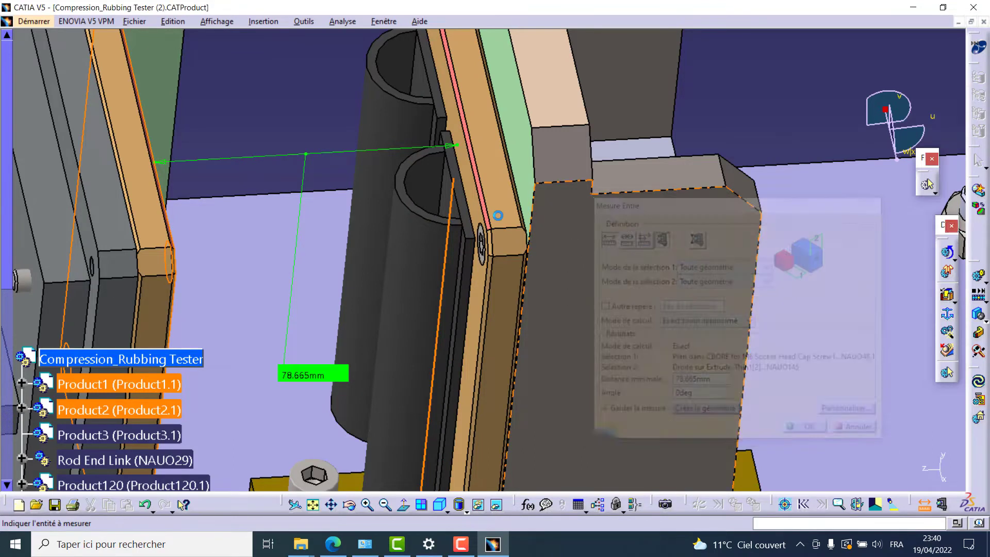
{"action": "left_click", "coordinate": [406, 209]}
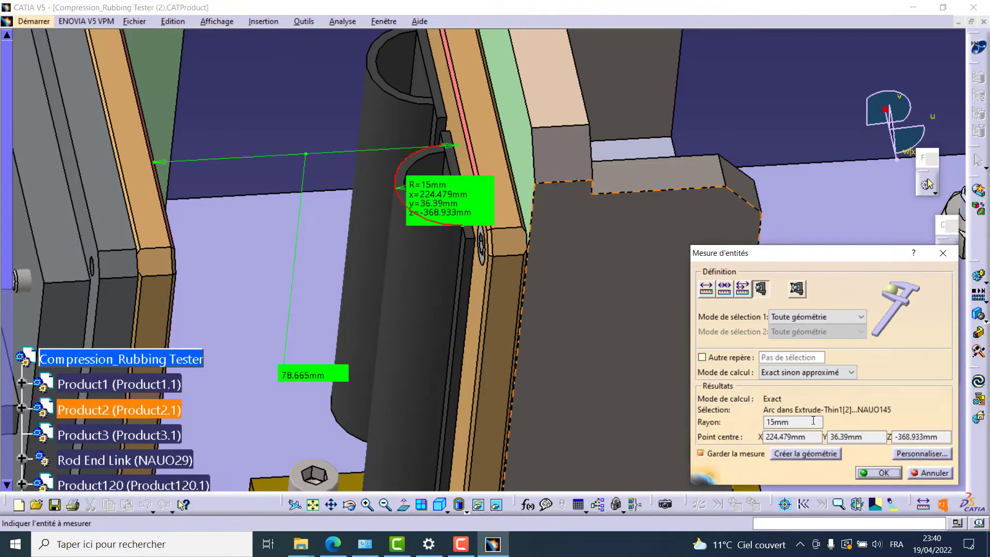
{"action": "left_click", "coordinate": [929, 473]}
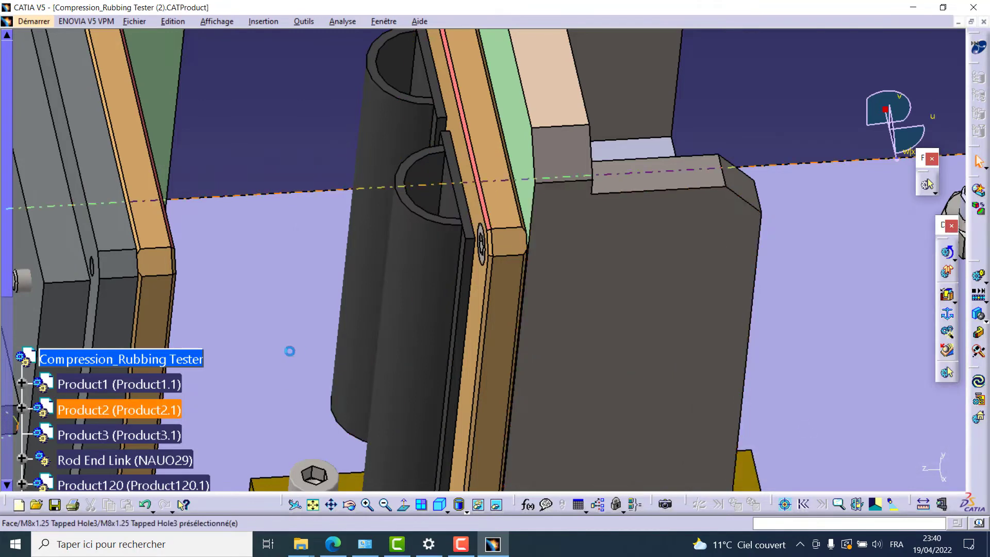
Edit the Prismatique.4 joint between Product2.1 and Product1.1 and make it length-driven
{"action": "scroll", "coordinate": [288, 349], "scroll_direction": "down", "scroll_amount": 6}
{"action": "double_click", "coordinate": [199, 250]}
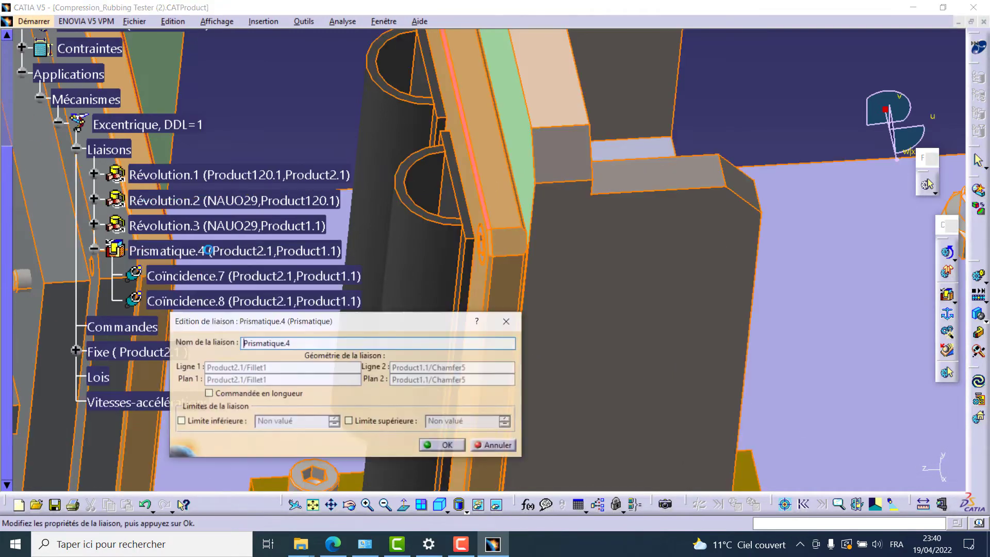
{"action": "left_click", "coordinate": [235, 393]}
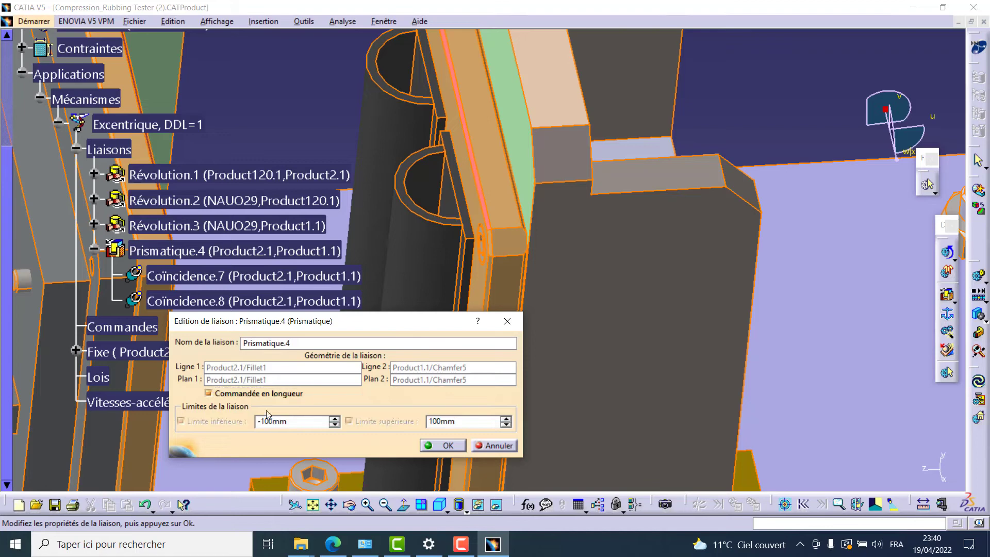
Set the prismatic joint's lower limit to 0 mm and its upper limit to 78.665-15 mm, and confirm
{"action": "middle_click_drag", "start_coordinate": [476, 251], "coordinate": [478, 330]}
{"action": "scroll", "coordinate": [463, 246], "scroll_direction": "up", "scroll_amount": 1}
{"action": "middle_click_drag", "start_coordinate": [464, 246], "coordinate": [597, 350]}
{"action": "scroll", "coordinate": [749, 253], "scroll_direction": "up", "scroll_amount": 1}
{"action": "scroll", "coordinate": [618, 314], "scroll_direction": "up", "scroll_amount": 1}
{"action": "left_click_drag", "start_coordinate": [472, 420], "coordinate": [406, 420]}
{"action": "type", "text": "78.665mm"}
{"action": "left_click", "coordinate": [429, 420]}
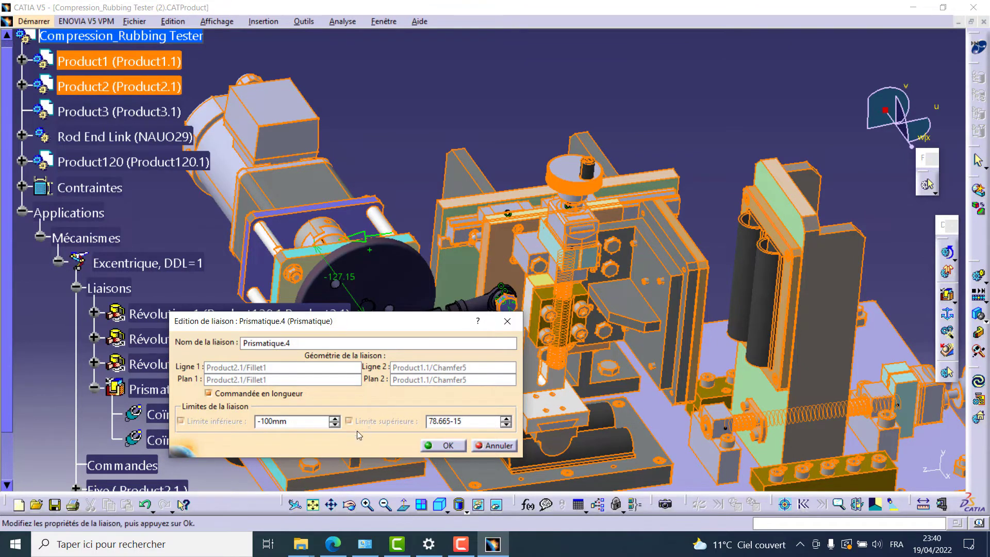
{"action": "left_click_drag", "start_coordinate": [310, 421], "coordinate": [229, 421]}
{"action": "left_click", "coordinate": [439, 447]}
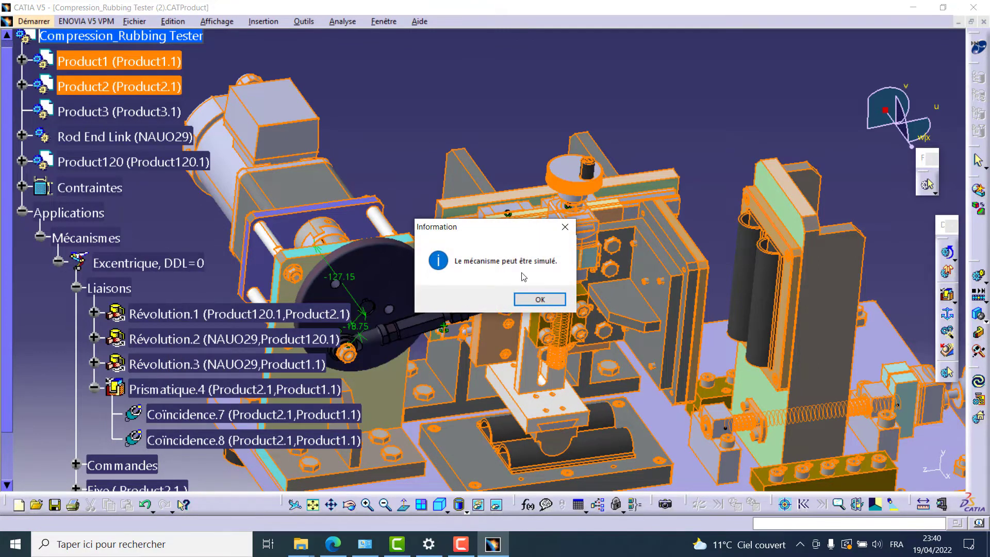
{"action": "left_click", "coordinate": [540, 300]}
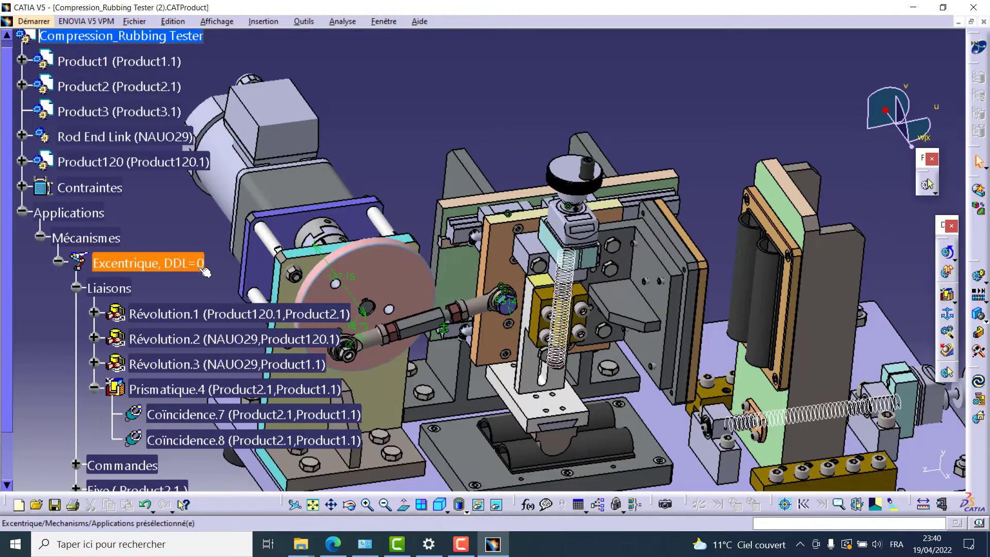
Try the Excentrique simulation in immediate mode with Commande.1 driven to 63.665, and reset the position
{"action": "left_click", "coordinate": [948, 252]}
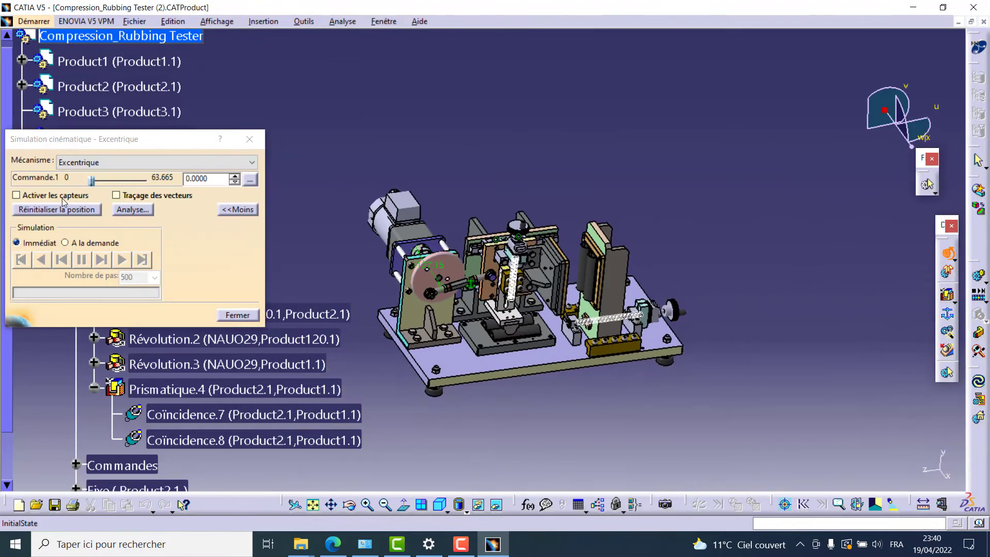
{"action": "left_click_drag", "start_coordinate": [93, 182], "coordinate": [167, 185]}
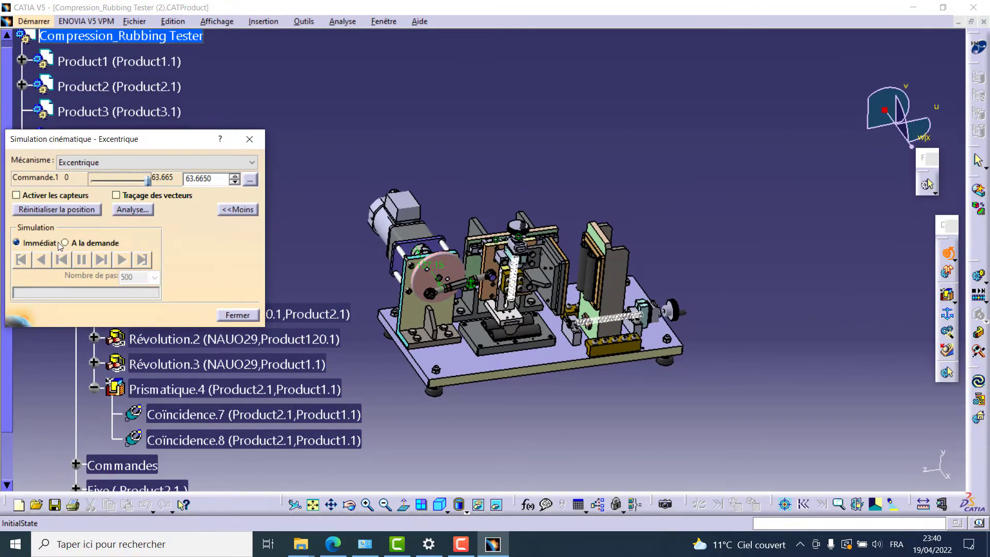
{"action": "left_click", "coordinate": [31, 209]}
Play the Excentrique simulation on demand towards 63.665 in 500 steps, return it to the start and close the simulation
{"action": "left_click", "coordinate": [66, 243]}
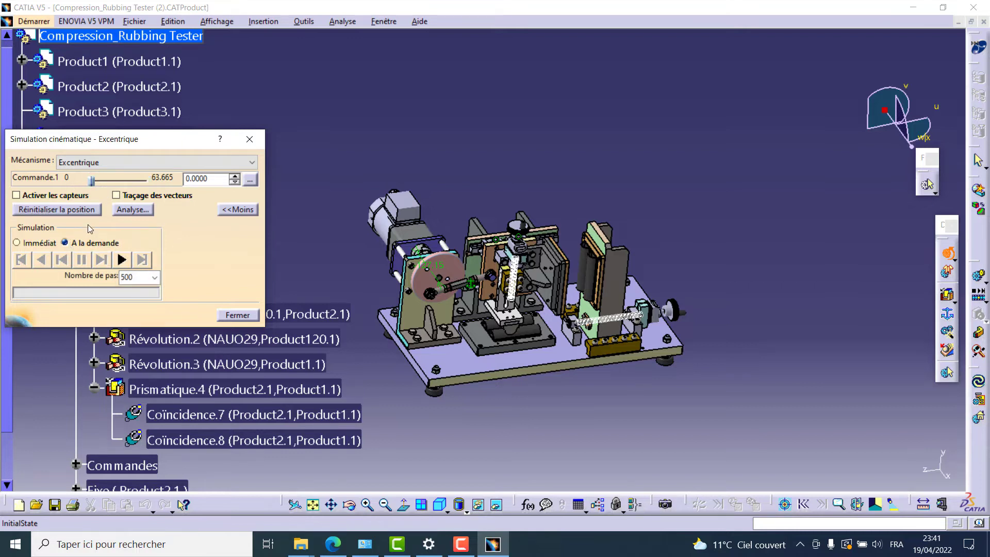
{"action": "left_click_drag", "start_coordinate": [91, 182], "coordinate": [160, 192]}
{"action": "left_click", "coordinate": [122, 260]}
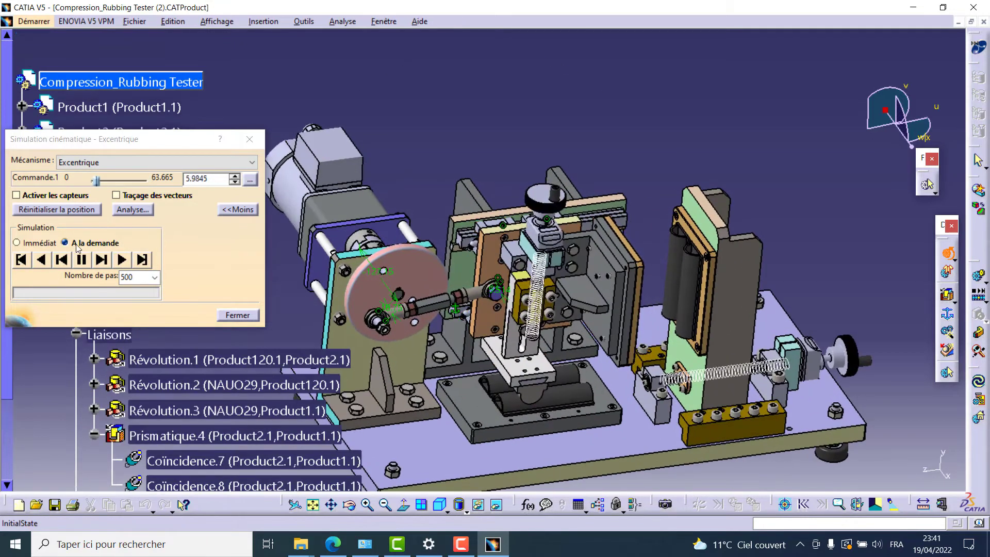
{"action": "left_click", "coordinate": [21, 260]}
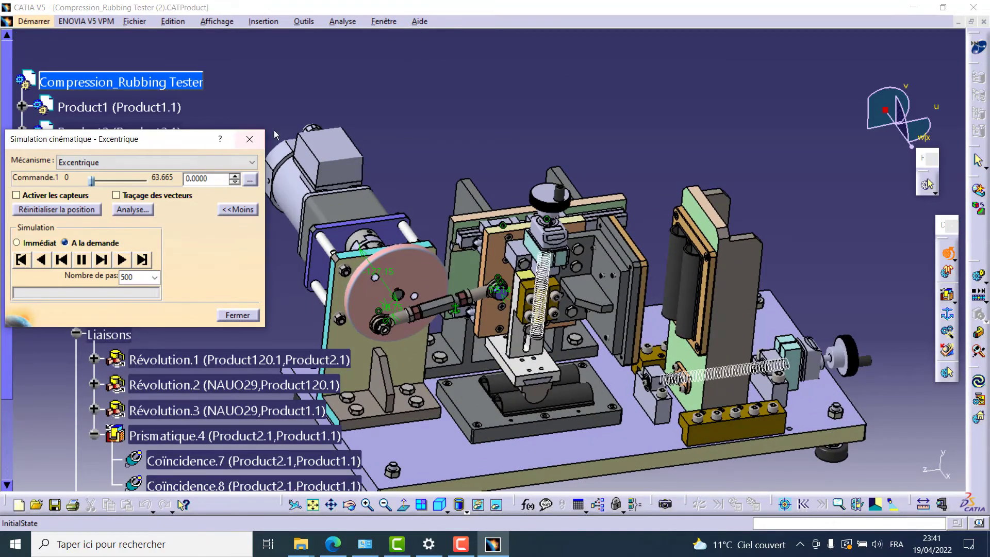
{"action": "left_click", "coordinate": [250, 140]}
Edit Commande.1 of the mechanism and reverse its direction of travel along the slide
{"action": "scroll", "coordinate": [202, 264], "scroll_direction": "down", "scroll_amount": 5}
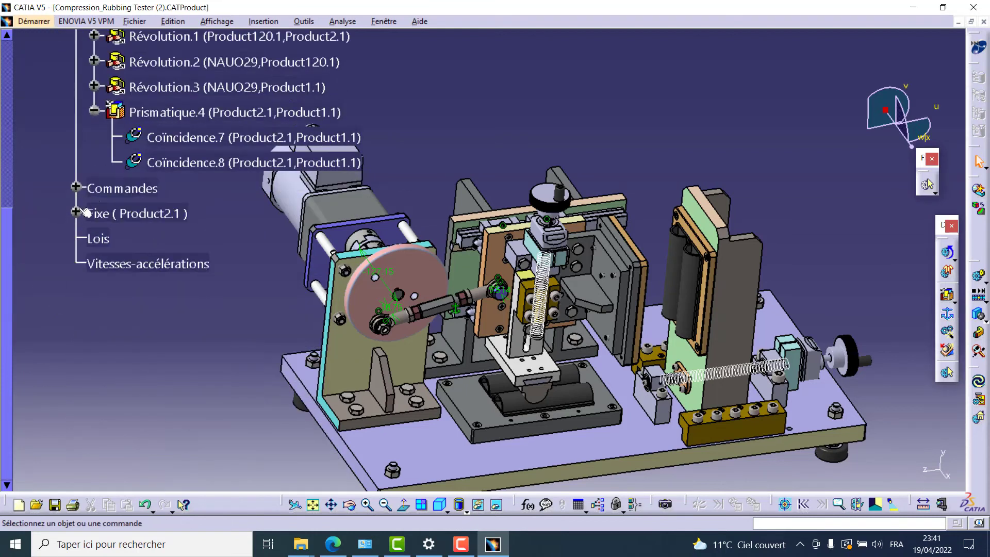
{"action": "left_click", "coordinate": [76, 187]}
{"action": "double_click", "coordinate": [191, 213]}
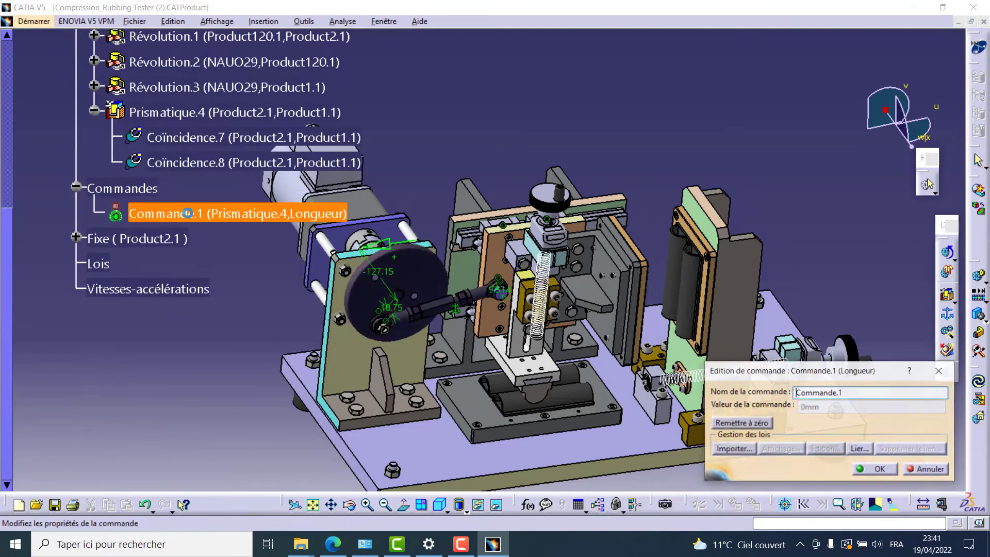
{"action": "middle_click_drag", "start_coordinate": [462, 229], "coordinate": [570, 275]}
{"action": "scroll", "coordinate": [396, 297], "scroll_direction": "up", "scroll_amount": 1}
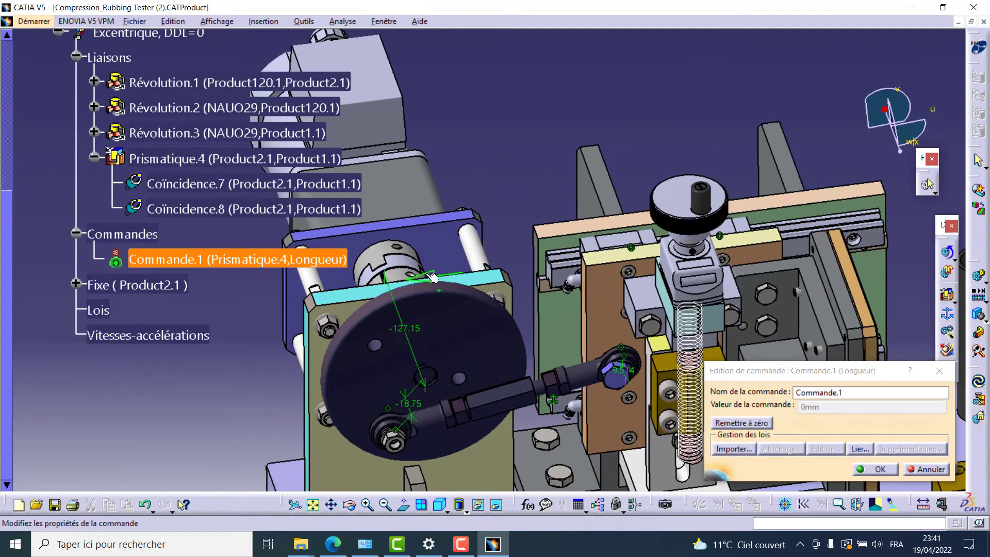
{"action": "left_click", "coordinate": [438, 279]}
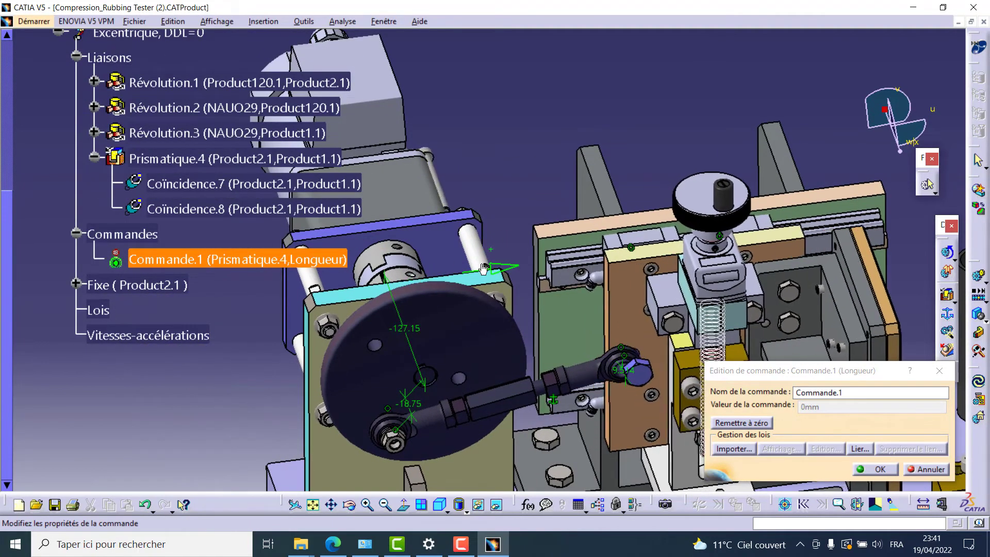
{"action": "left_click", "coordinate": [860, 466]}
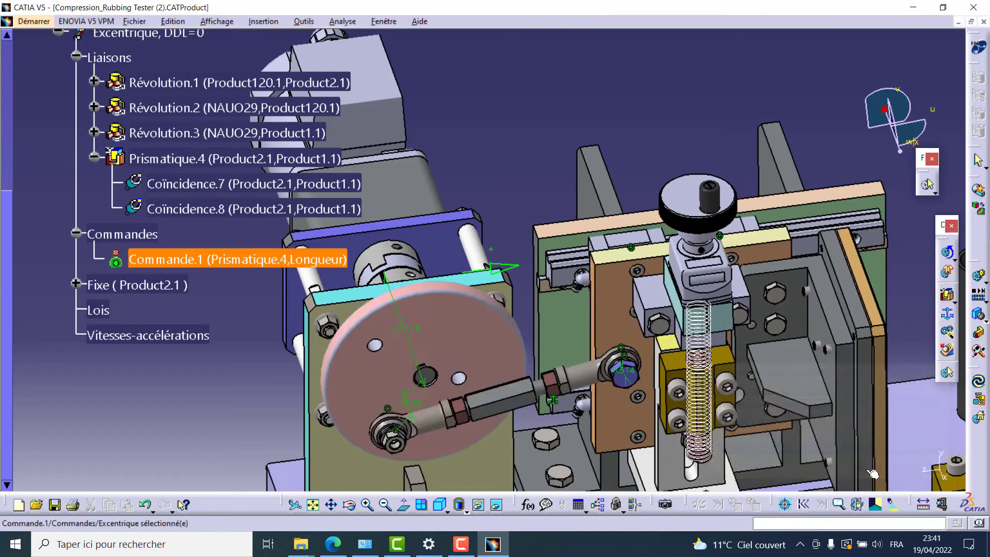
Simulate Excentrique on demand with Commande.1 driven to 63.665, inspect the carriage's end position, return to the start and close
{"action": "left_click", "coordinate": [947, 252]}
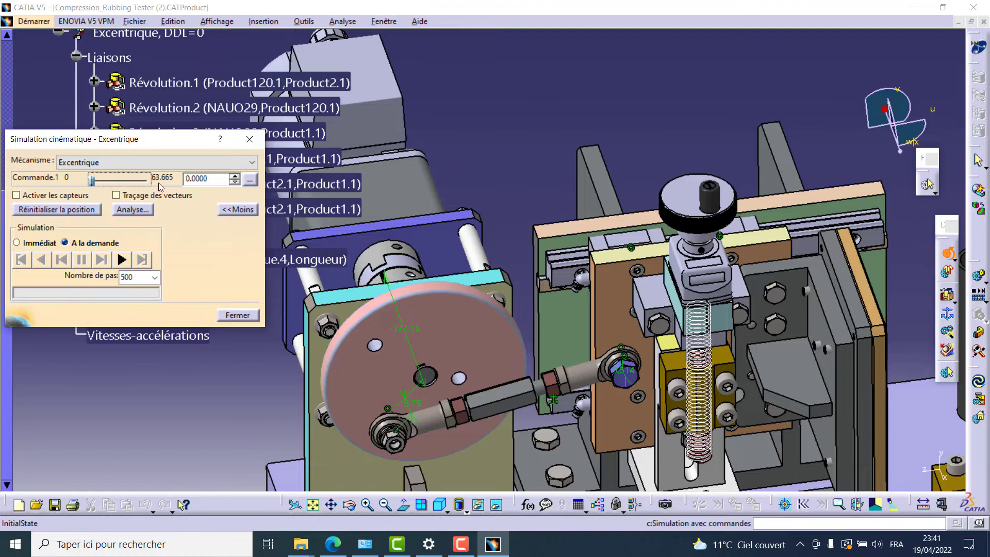
{"action": "left_click_drag", "start_coordinate": [89, 181], "coordinate": [149, 181]}
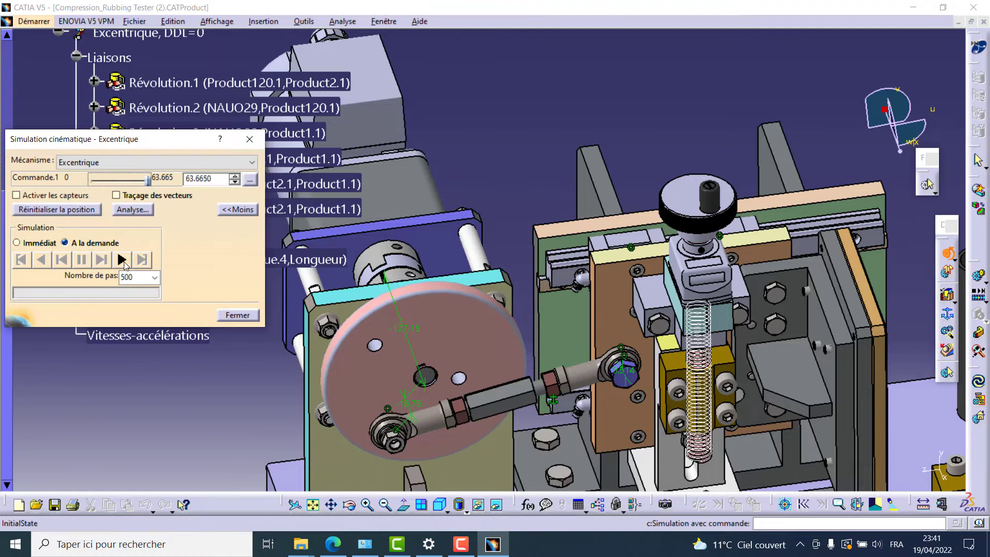
{"action": "left_click", "coordinate": [123, 262]}
{"action": "middle_click_drag", "start_coordinate": [900, 193], "coordinate": [655, 147]}
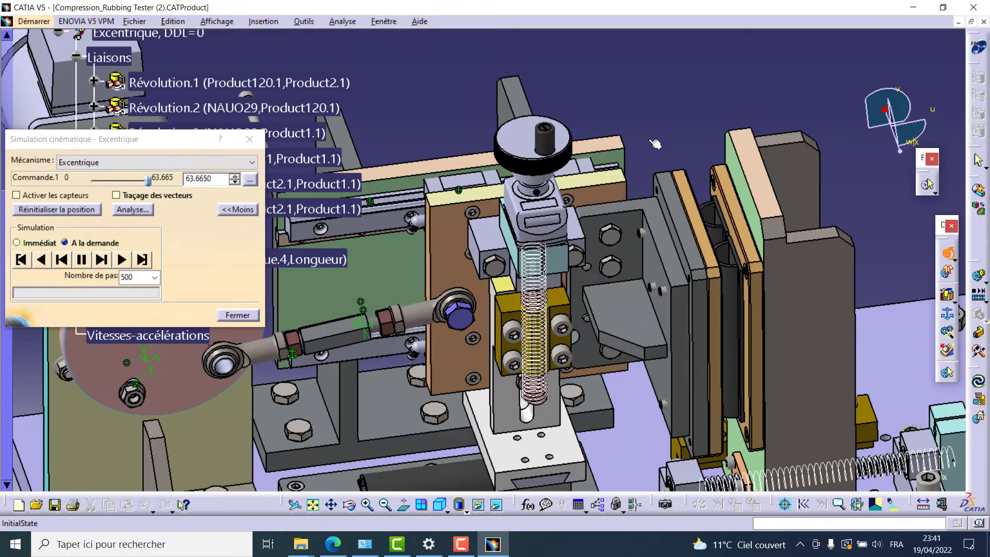
{"action": "middle_click_drag", "start_coordinate": [676, 217], "coordinate": [655, 263]}
{"action": "left_click", "coordinate": [21, 261]}
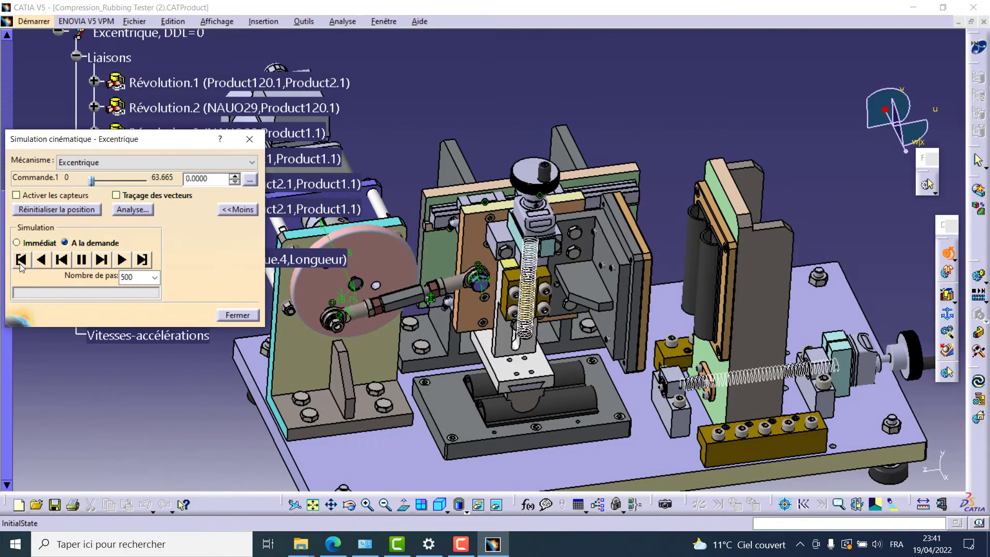
{"action": "left_click", "coordinate": [238, 315]}
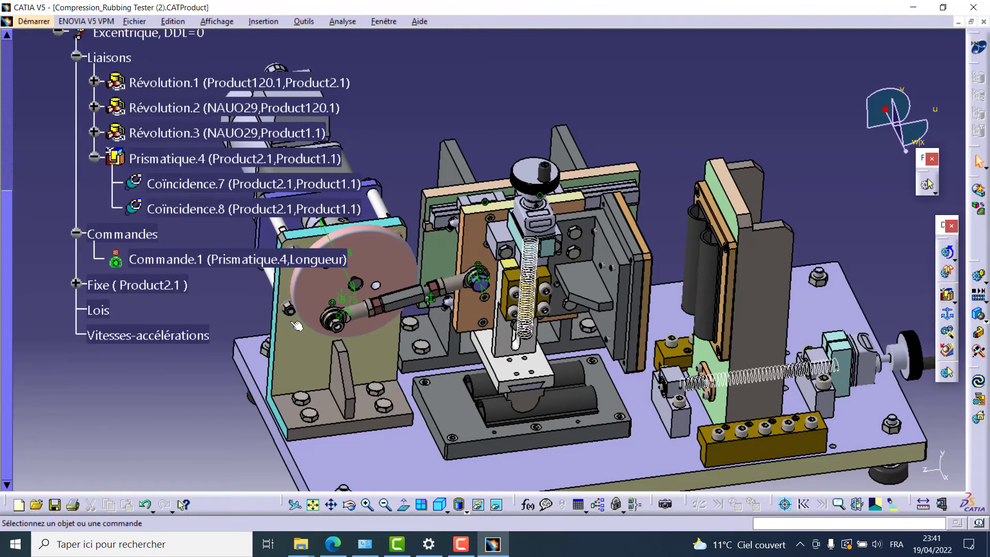
Delete the length command Commande.1 from the Excentrique mechanism
{"action": "middle_click_drag", "start_coordinate": [405, 302], "coordinate": [478, 292]}
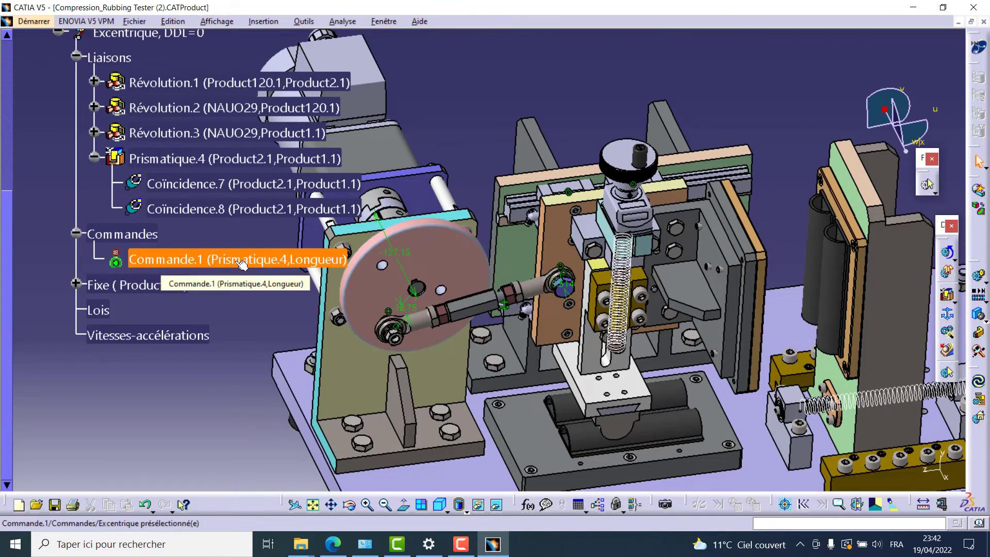
{"action": "key", "text": "Delete"}
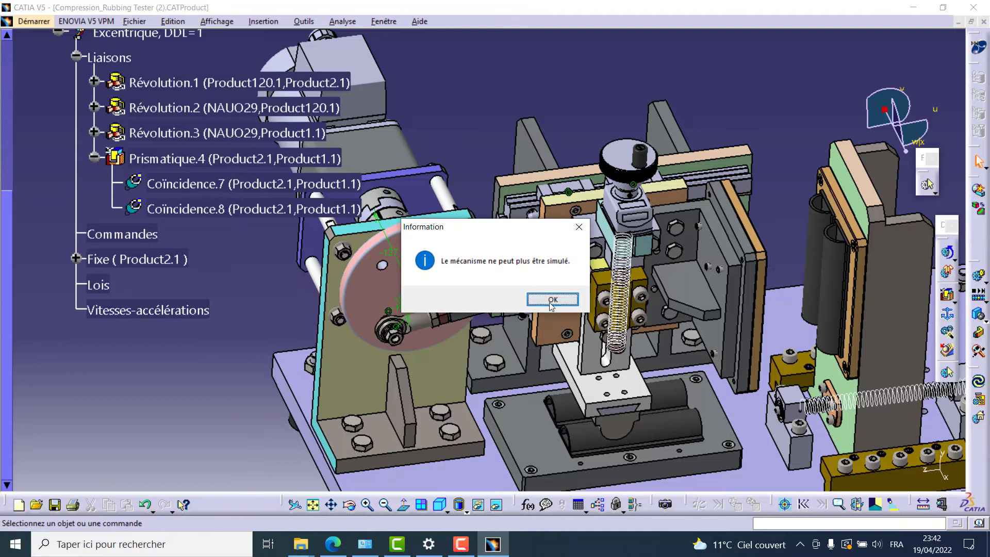
{"action": "left_click", "coordinate": [552, 299]}
Make the Révolution.1 joint angle-driven, with a lower limit of 0deg and an upper limit of 720deg
{"action": "scroll", "coordinate": [246, 279], "scroll_direction": "up", "scroll_amount": 3}
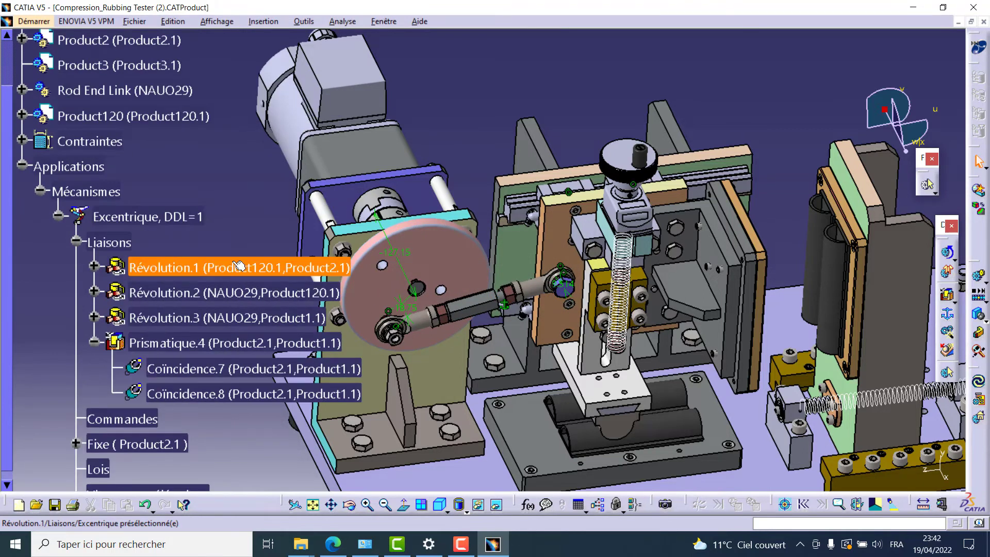
{"action": "double_click", "coordinate": [239, 265]}
{"action": "left_click", "coordinate": [268, 391]}
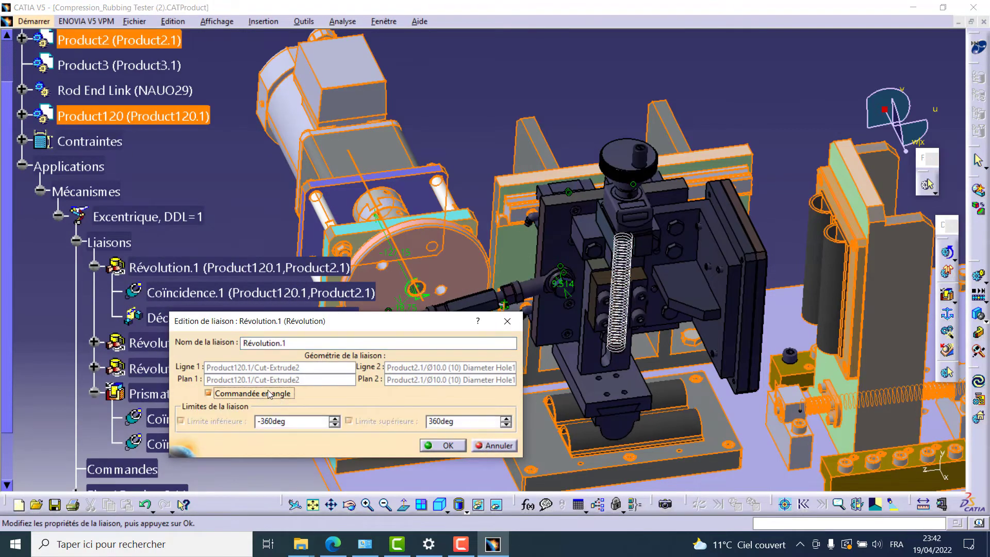
{"action": "left_click_drag", "start_coordinate": [306, 422], "coordinate": [212, 423]}
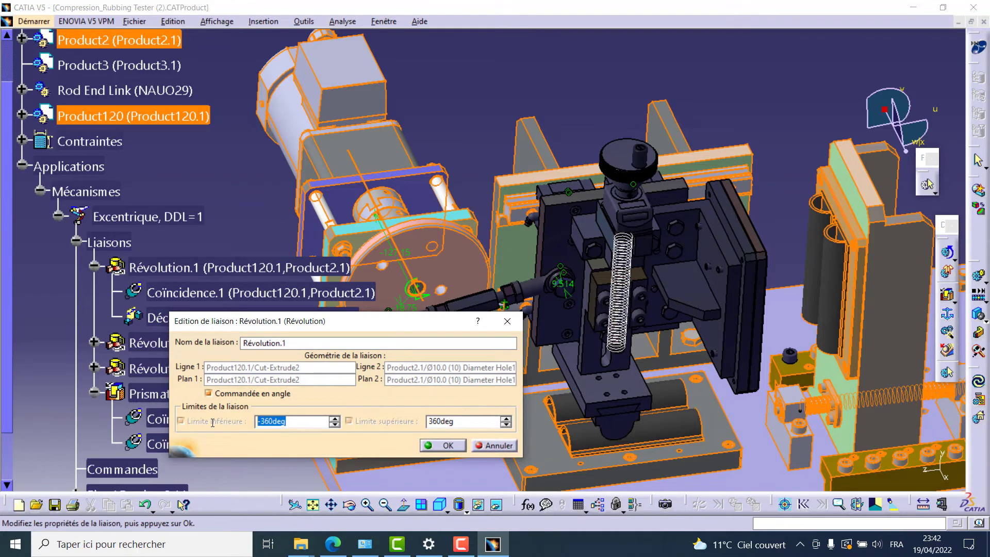
{"action": "left_click", "coordinate": [427, 300]}
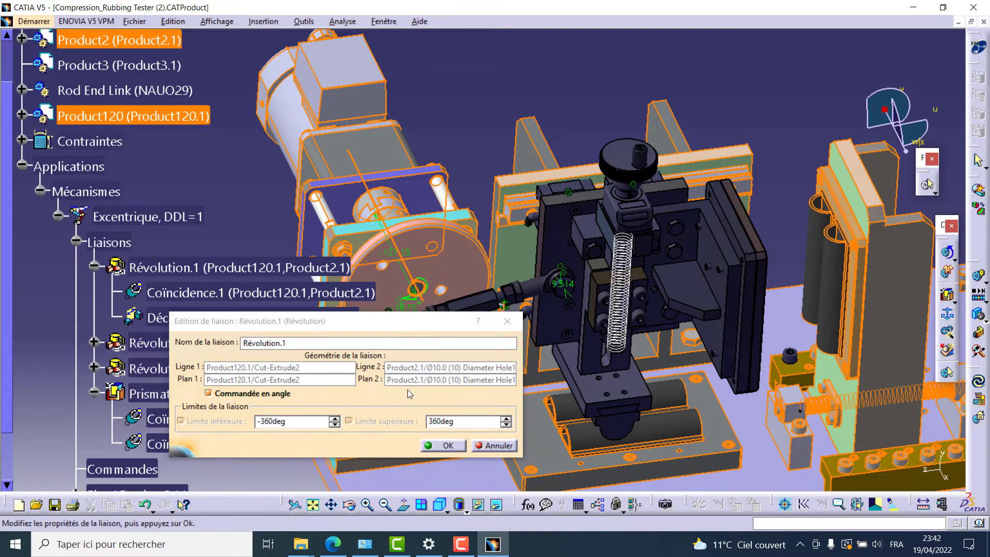
{"action": "left_click", "coordinate": [200, 425]}
{"action": "left_click", "coordinate": [438, 421]}
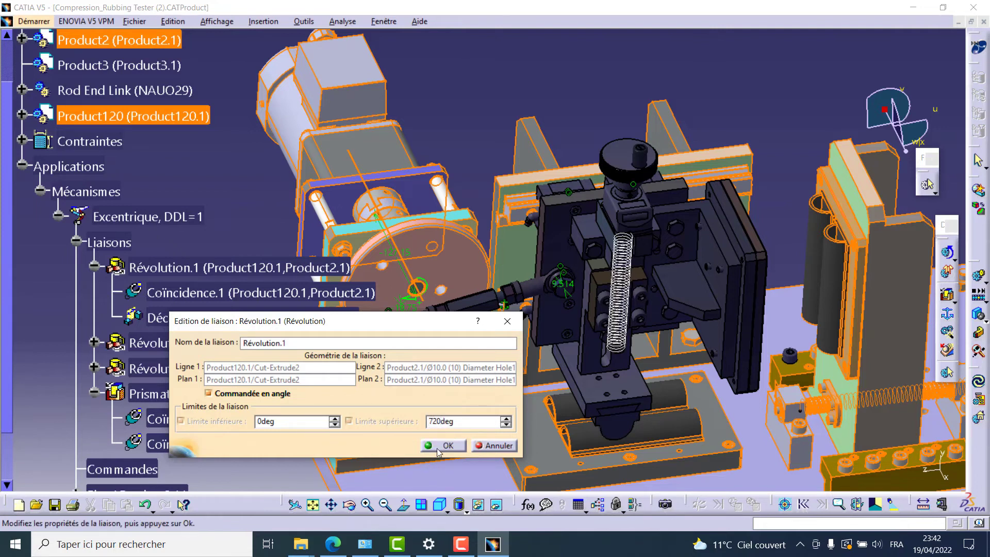
{"action": "left_click", "coordinate": [439, 446]}
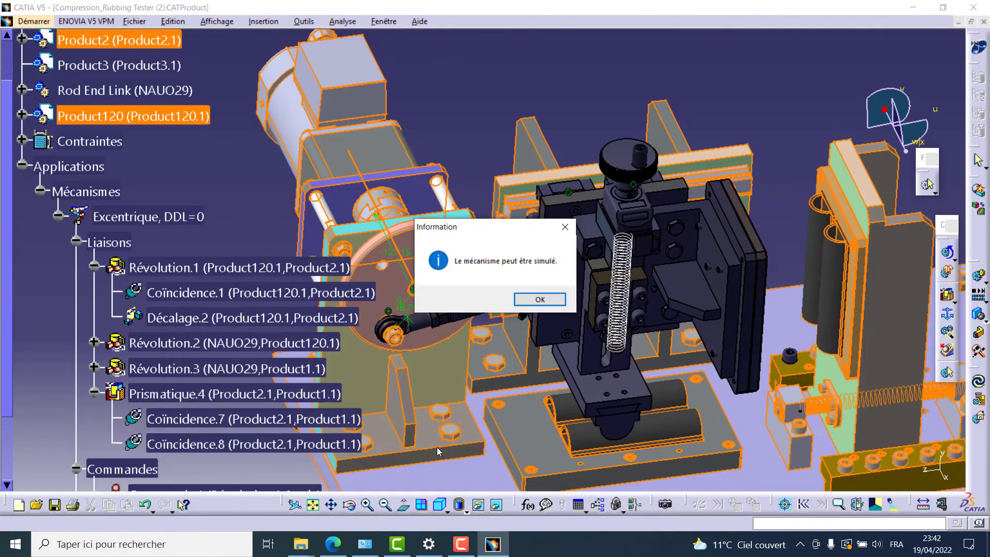
{"action": "left_click", "coordinate": [539, 300]}
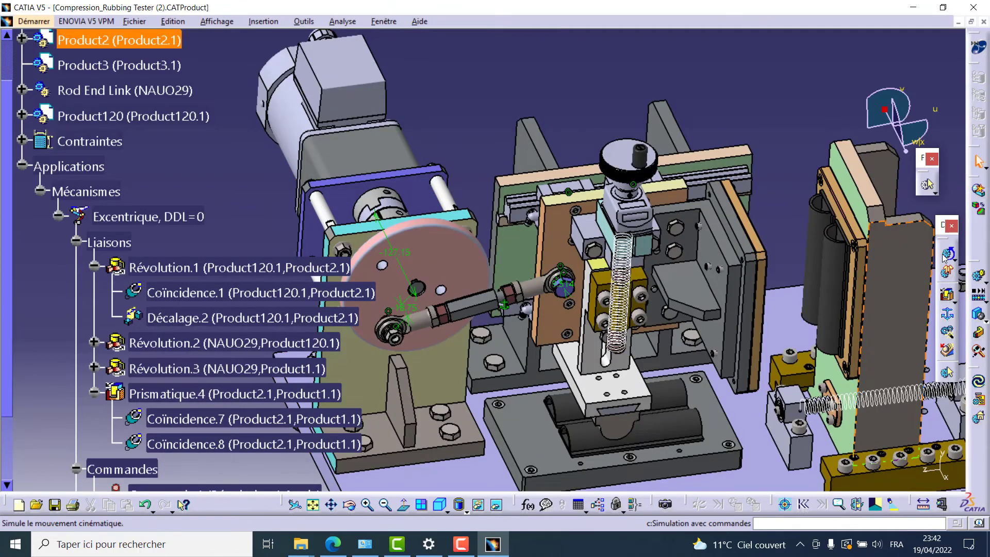
Simulate Excentrique on demand with Commande.1 driven to 720 in 500 steps, play it backwards, pause partway and close the simulation
{"action": "left_click", "coordinate": [947, 255]}
{"action": "left_click_drag", "start_coordinate": [91, 179], "coordinate": [173, 173]}
{"action": "left_click", "coordinate": [122, 261]}
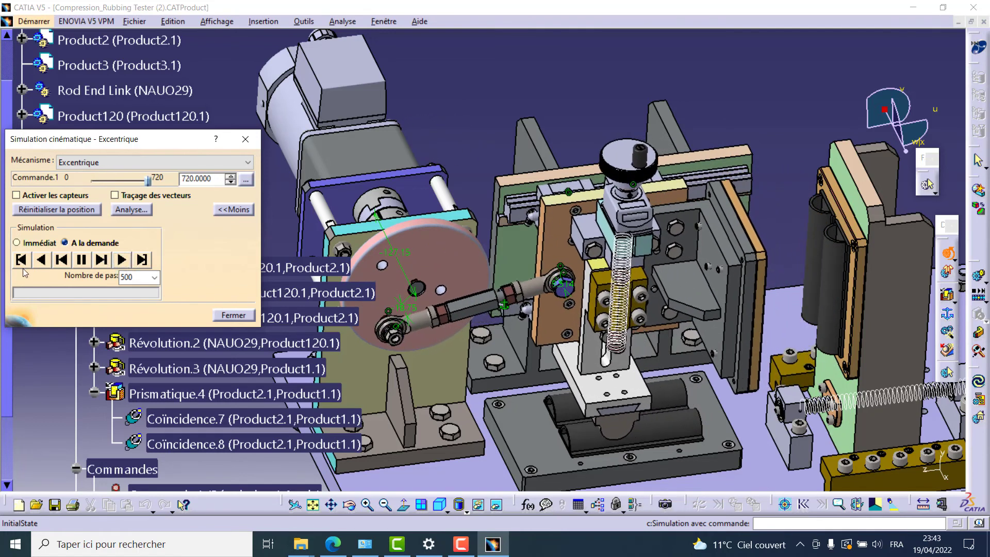
{"action": "left_click", "coordinate": [42, 259]}
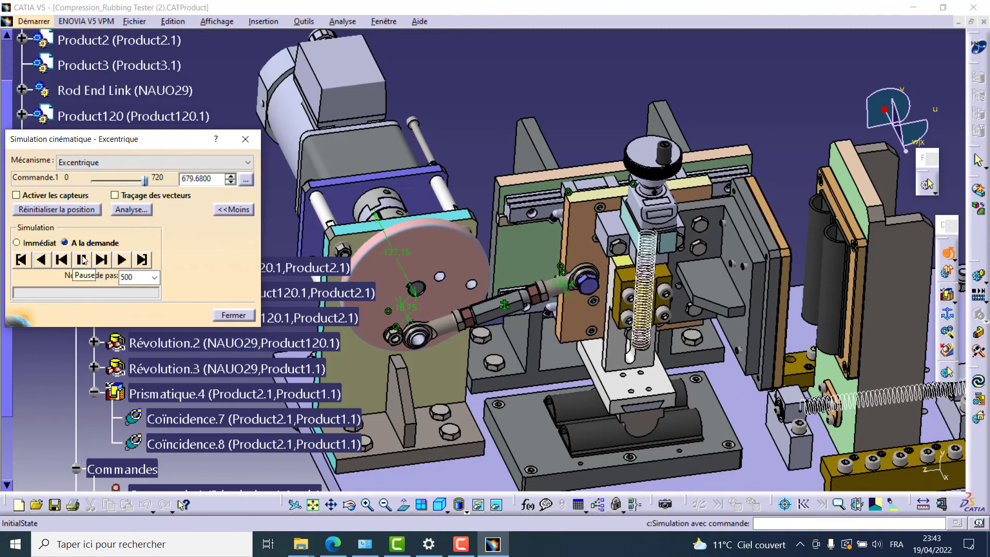
{"action": "left_click", "coordinate": [82, 260]}
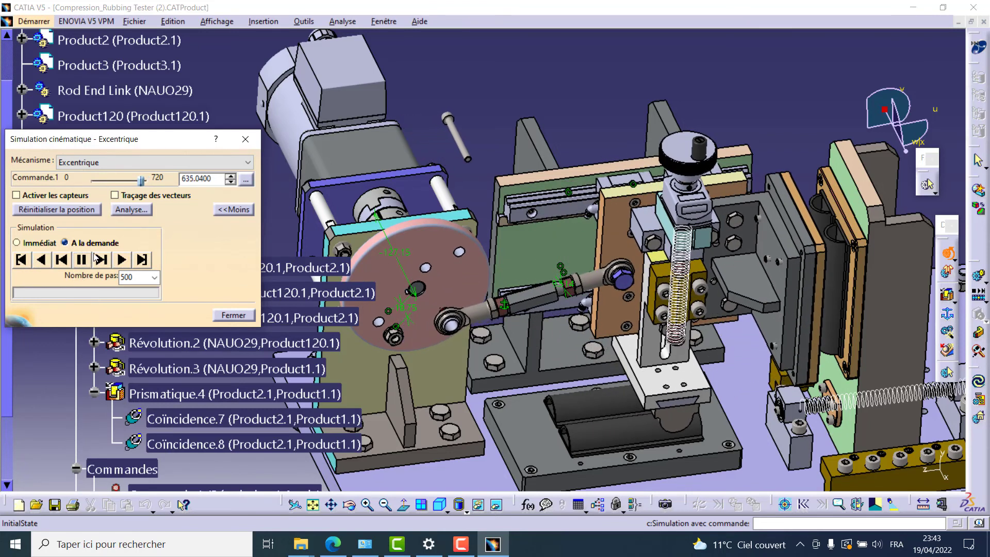
{"action": "key", "text": "Escape"}
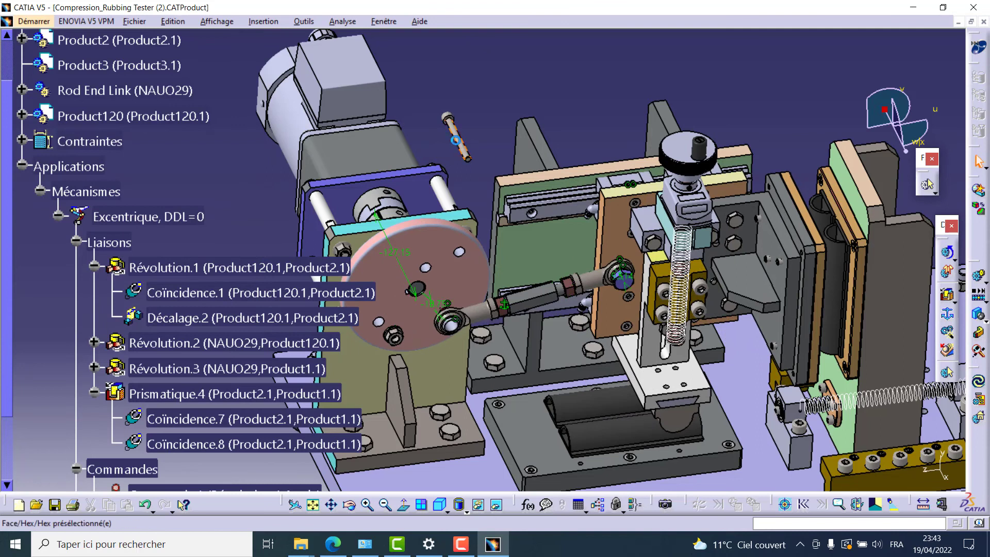
Select the loose cap screw floating above the motor supports and locate it in the tree under Product1
{"action": "left_click", "coordinate": [453, 132]}
{"action": "scroll", "coordinate": [445, 182], "scroll_direction": "up", "scroll_amount": 3}
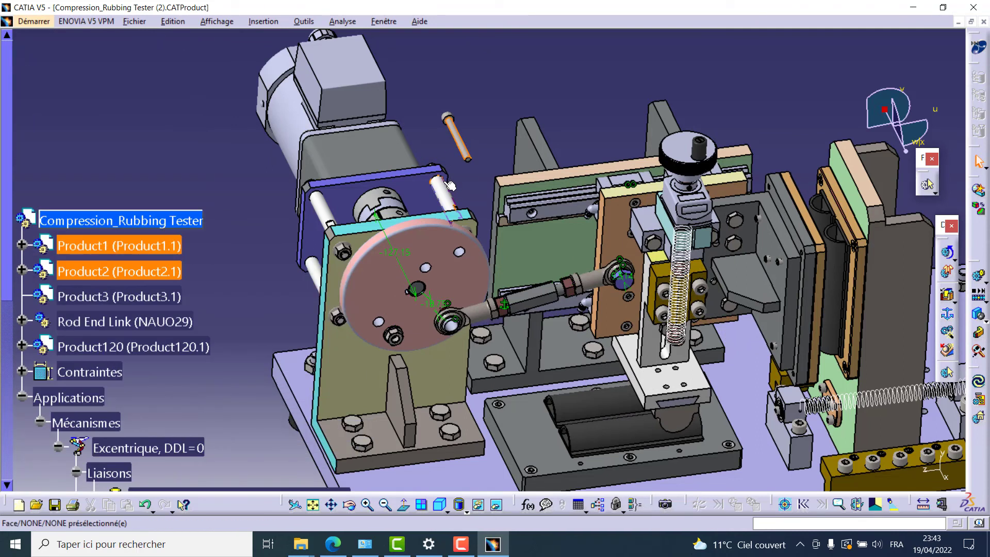
{"action": "left_click", "coordinate": [22, 247]}
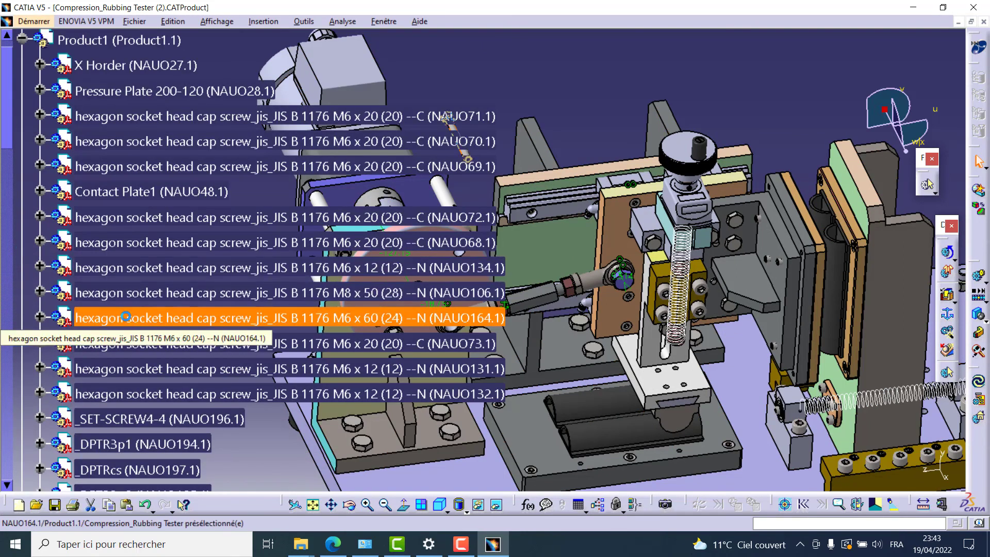